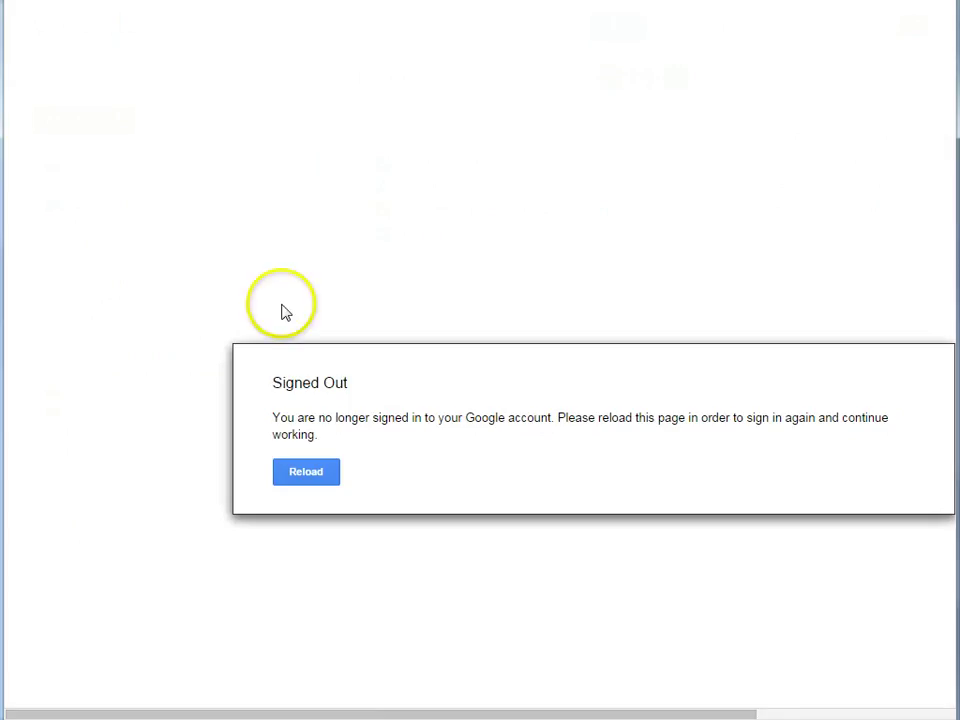
# Reload the signed-out Google Drive page and start creating a new file
pyautogui.click(312, 465)
pyautogui.click(312, 480)
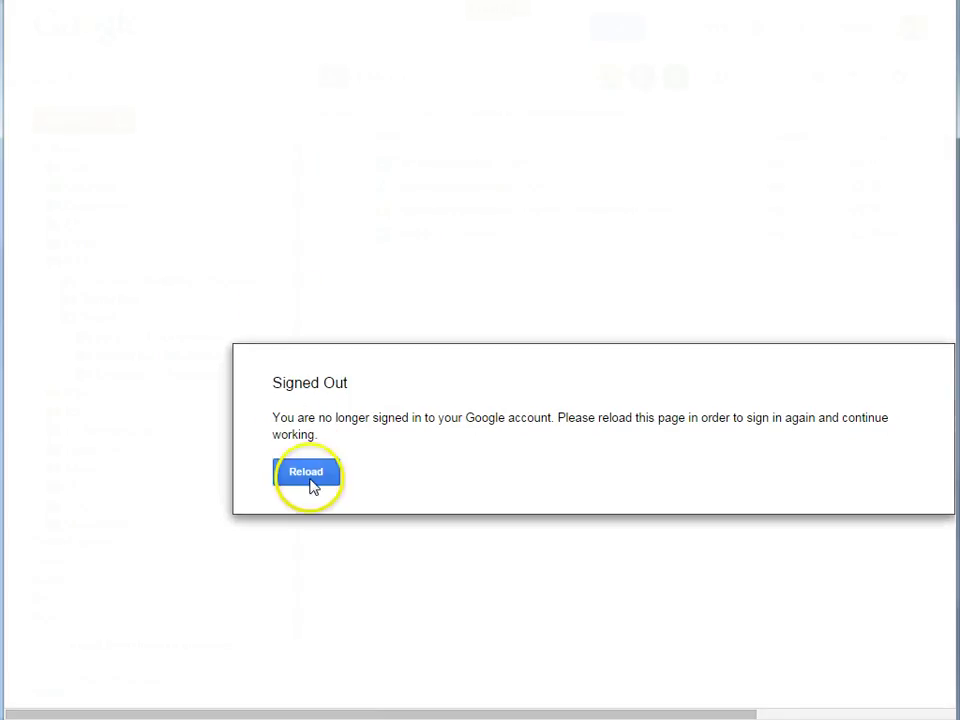
pyautogui.click(76, 152)
pyautogui.click(62, 128)
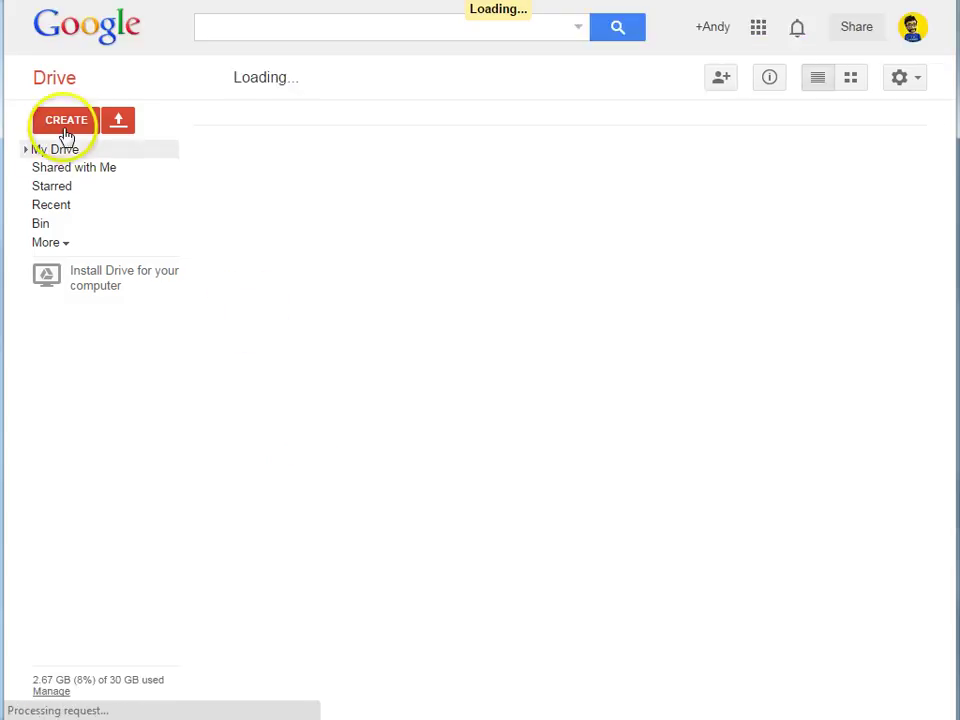
pyautogui.click(146, 296)
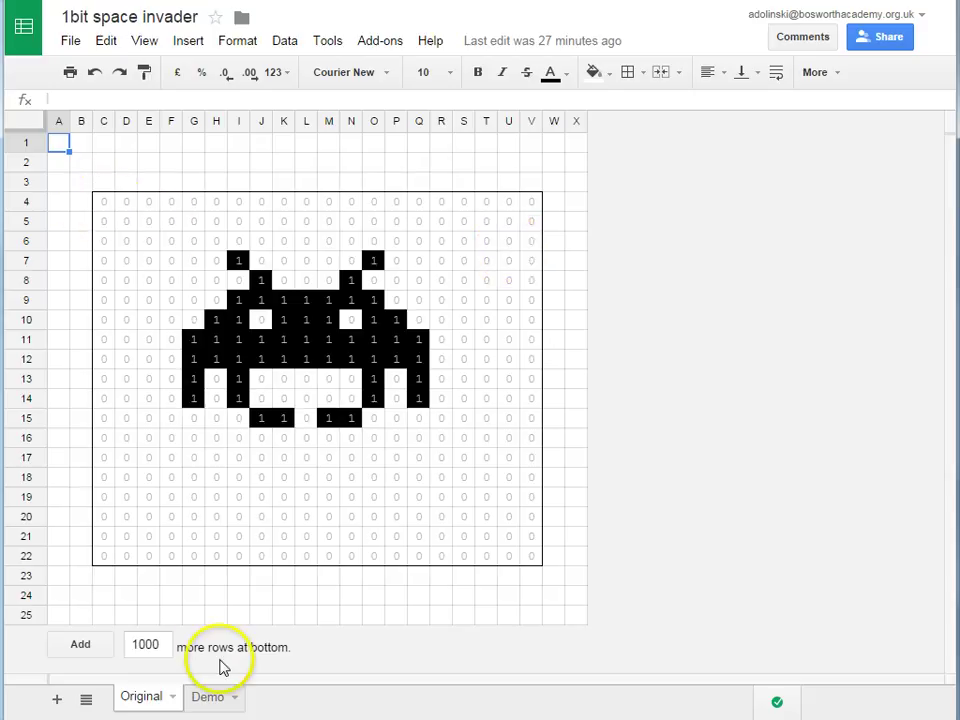
# Enter 1 in cells J19 and K19 of the space invader grid on the Original sheet
pyautogui.click(256, 498)
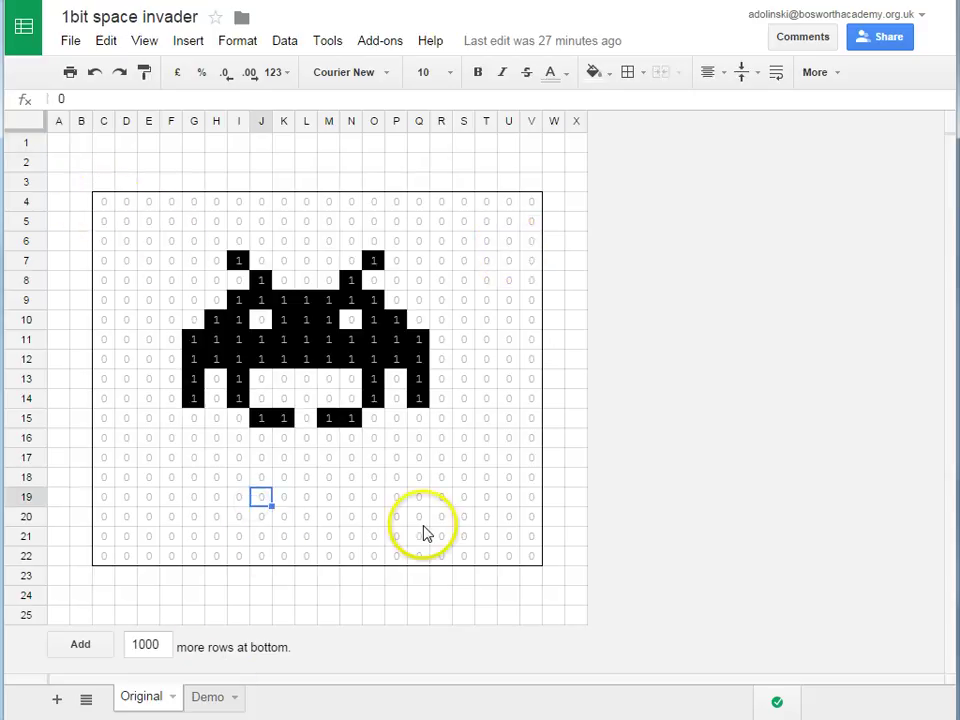
pyautogui.press('Return')
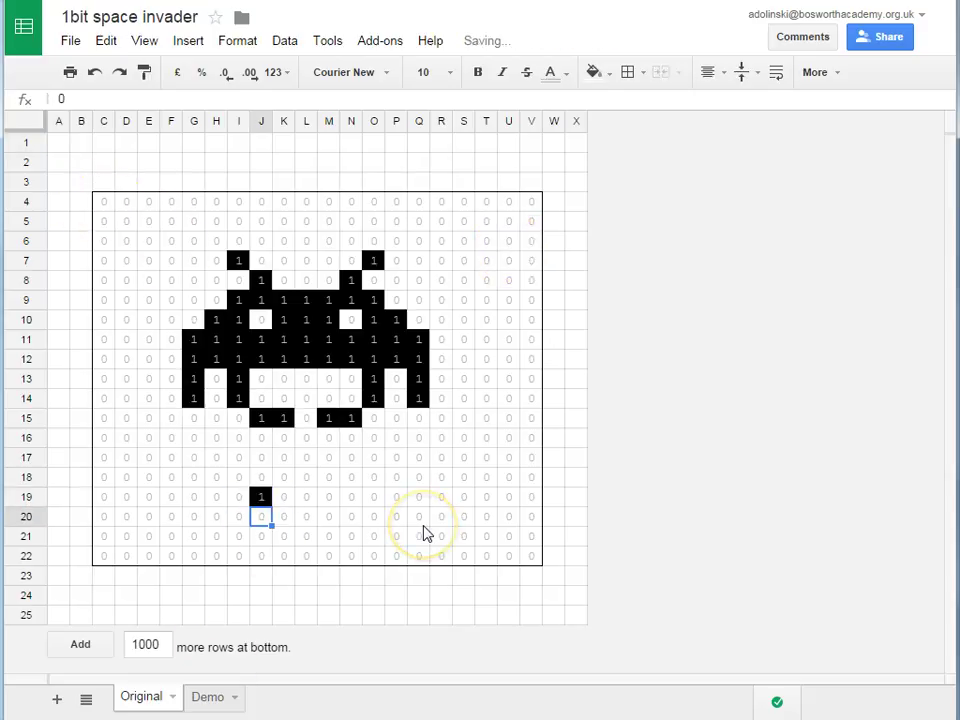
pyautogui.press('Up')
pyautogui.press('Right')
pyautogui.write('1')
pyautogui.press('Return')
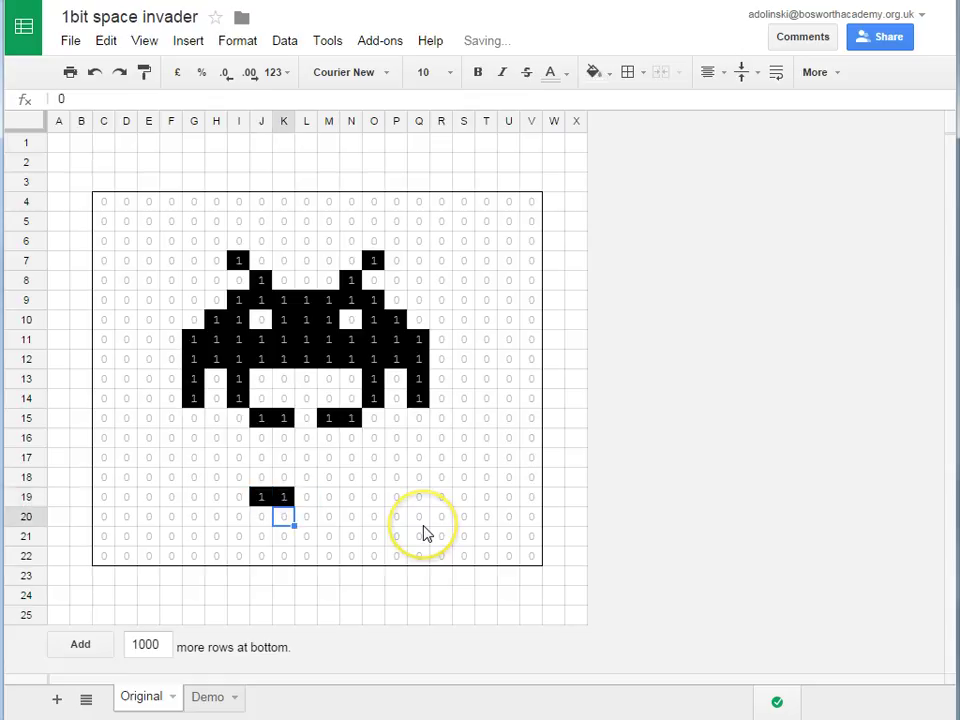
# Set cells K19 and J19 on the Original sheet back to 0
pyautogui.press('Up')
pyautogui.write('0')
pyautogui.press('Return')
pyautogui.press('Up')
pyautogui.press('Left')
pyautogui.write('0')
pyautogui.press('Return')
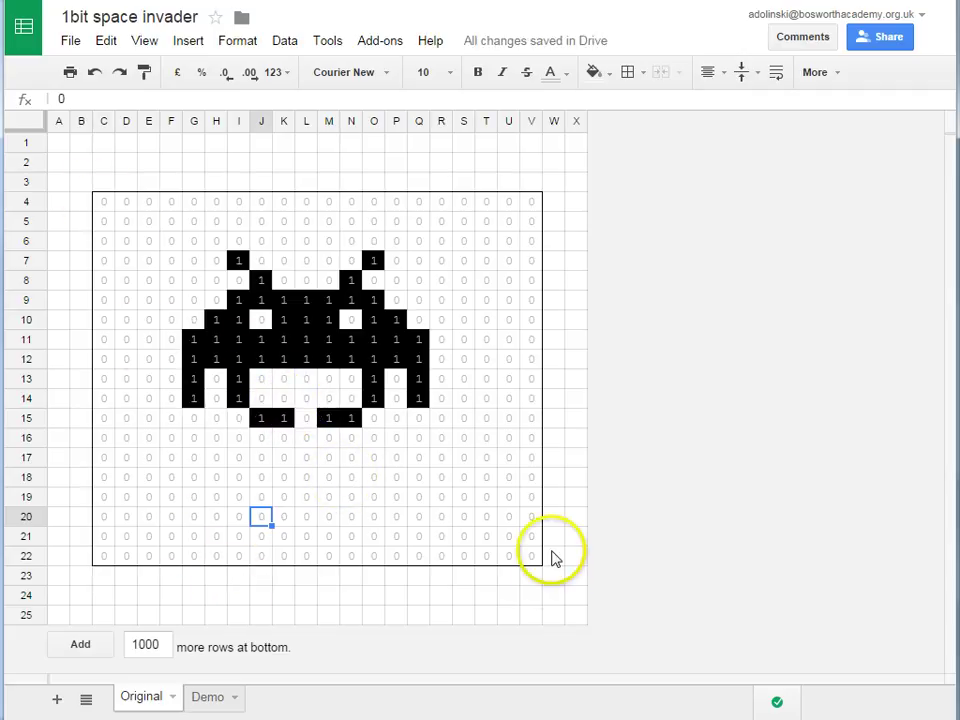
# On the Demo sheet, set up a conditional formatting rule for C4:V22 that applies when a cell is equal to 0
pyautogui.click(208, 699)
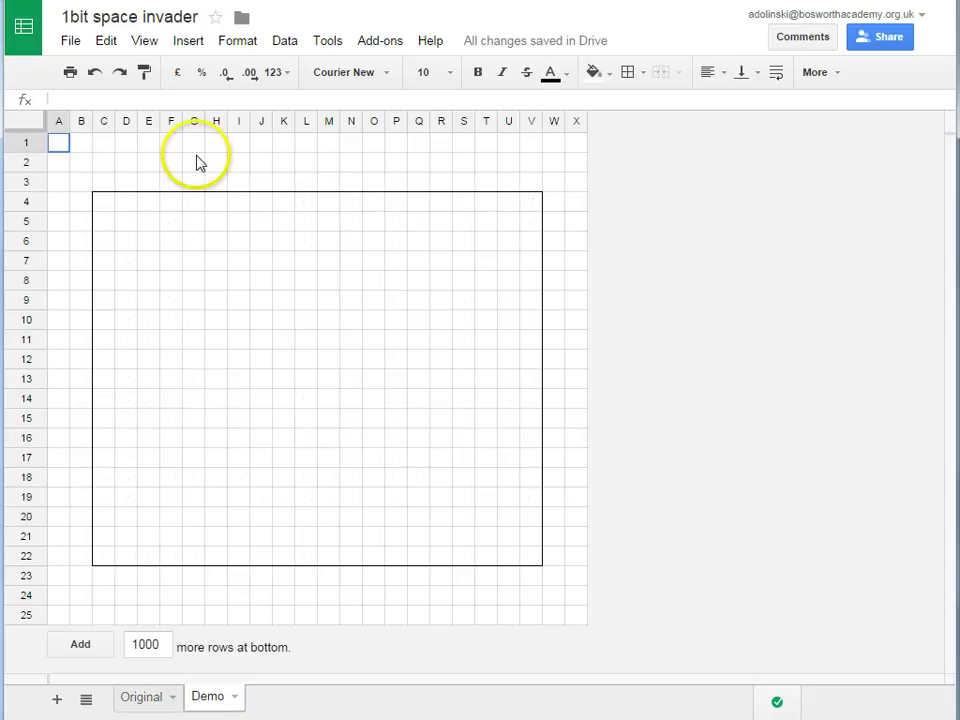
pyautogui.moveTo(103, 204); pyautogui.dragTo(531, 568)
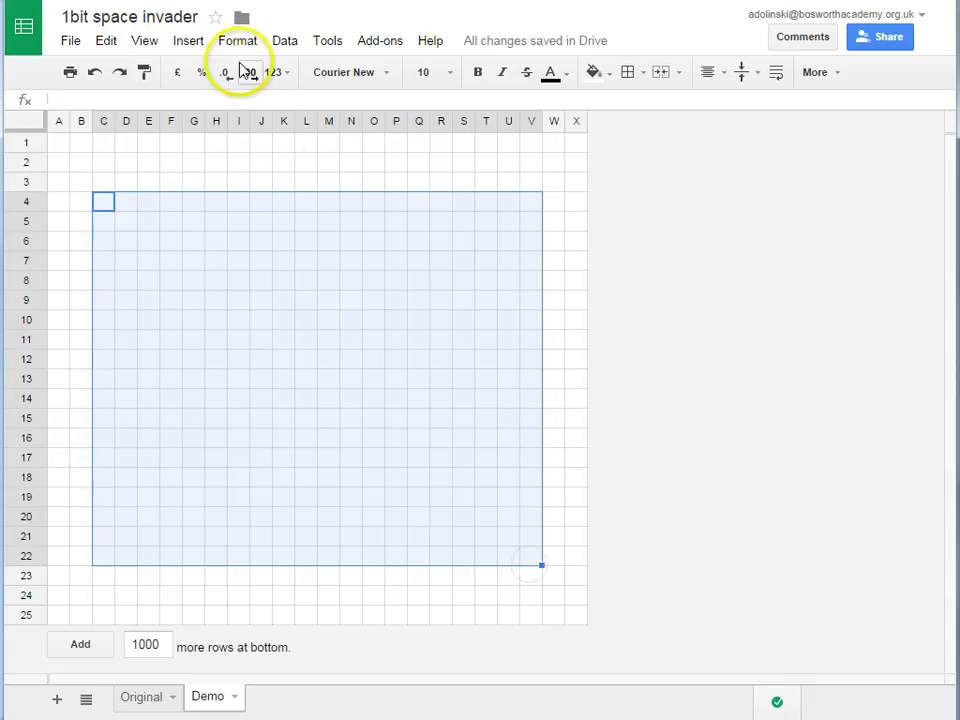
pyautogui.click(233, 41)
pyautogui.click(284, 373)
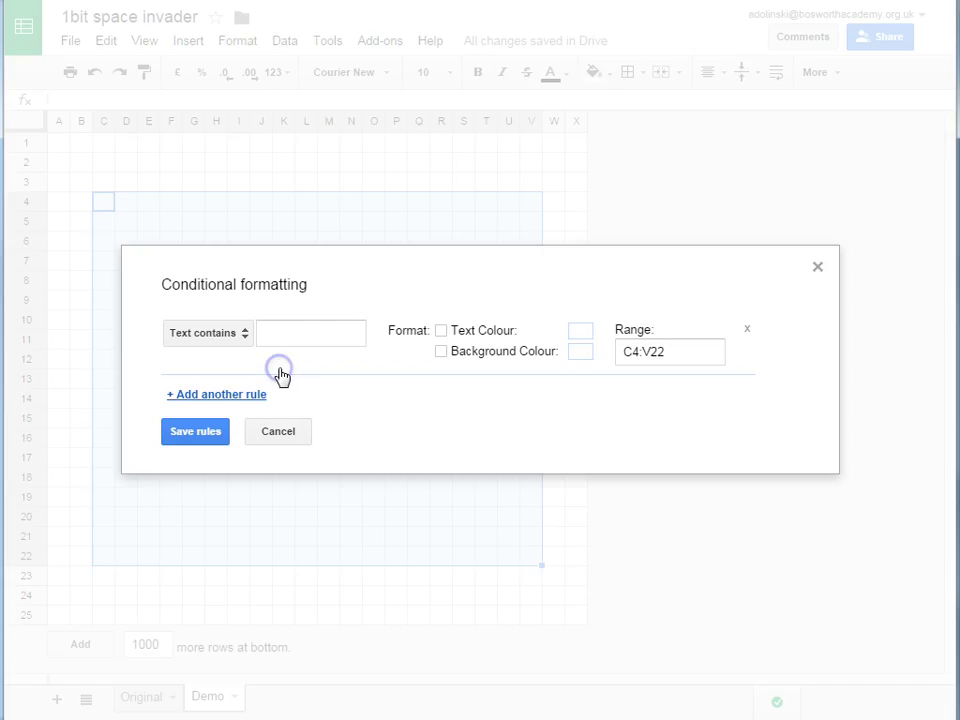
pyautogui.click(238, 343)
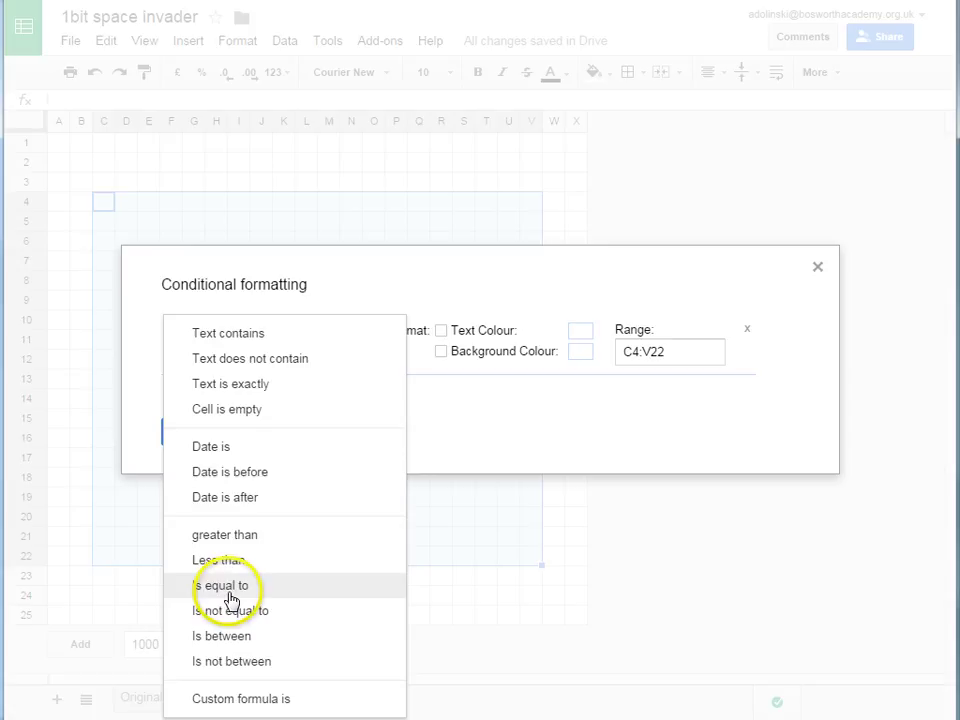
pyautogui.click(222, 589)
pyautogui.click(297, 331)
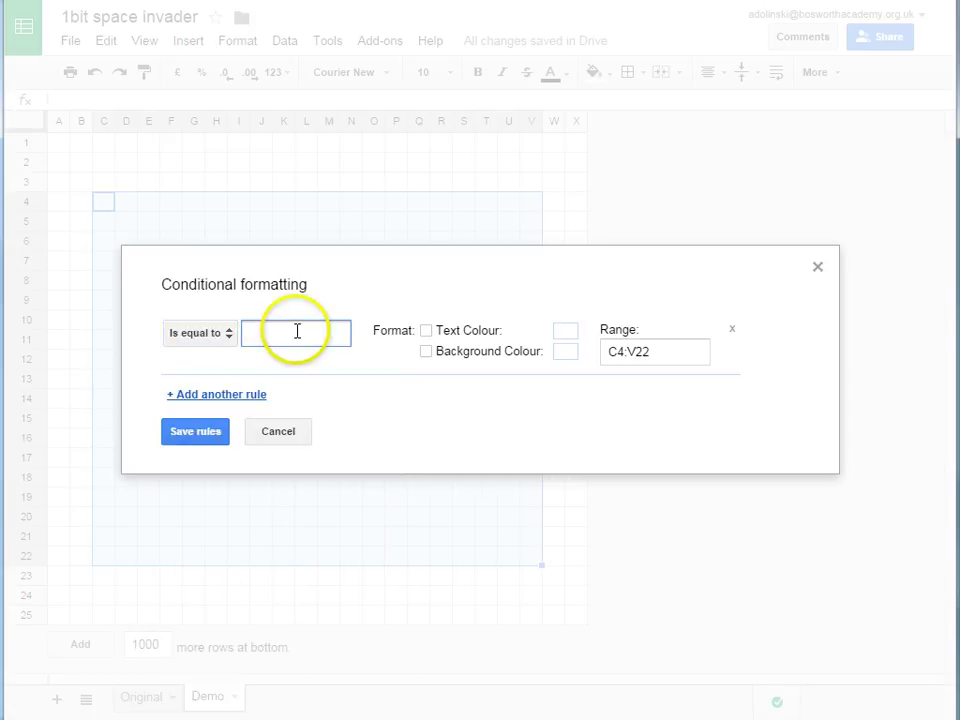
pyautogui.write('0')
# Give the rule for 0 a light grey text colour and a white background, and save it
pyautogui.click(425, 331)
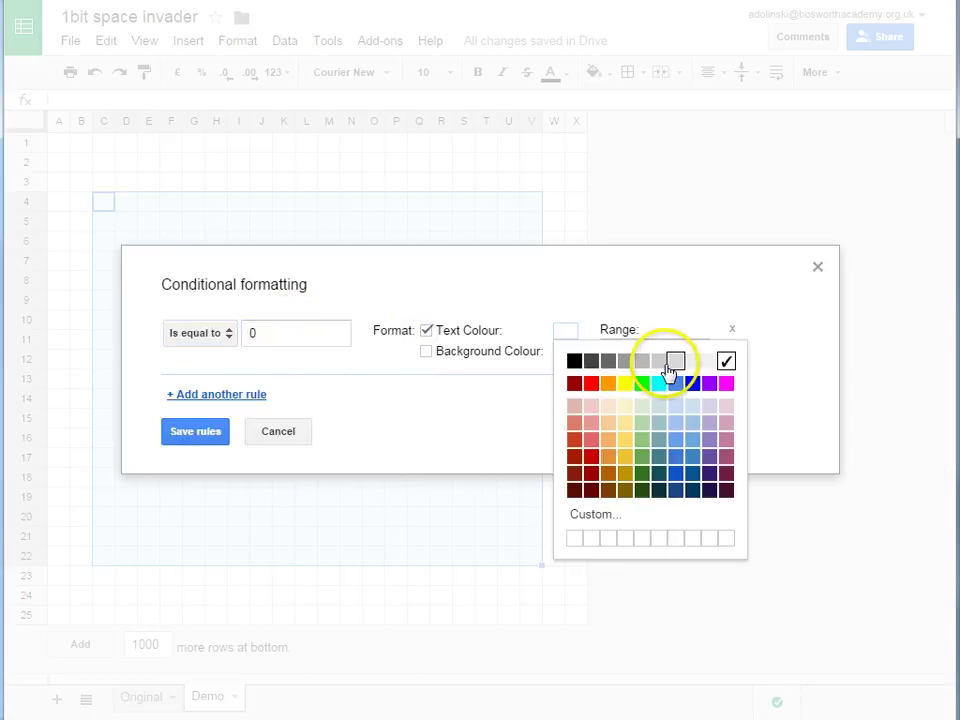
pyautogui.click(675, 360)
pyautogui.click(427, 352)
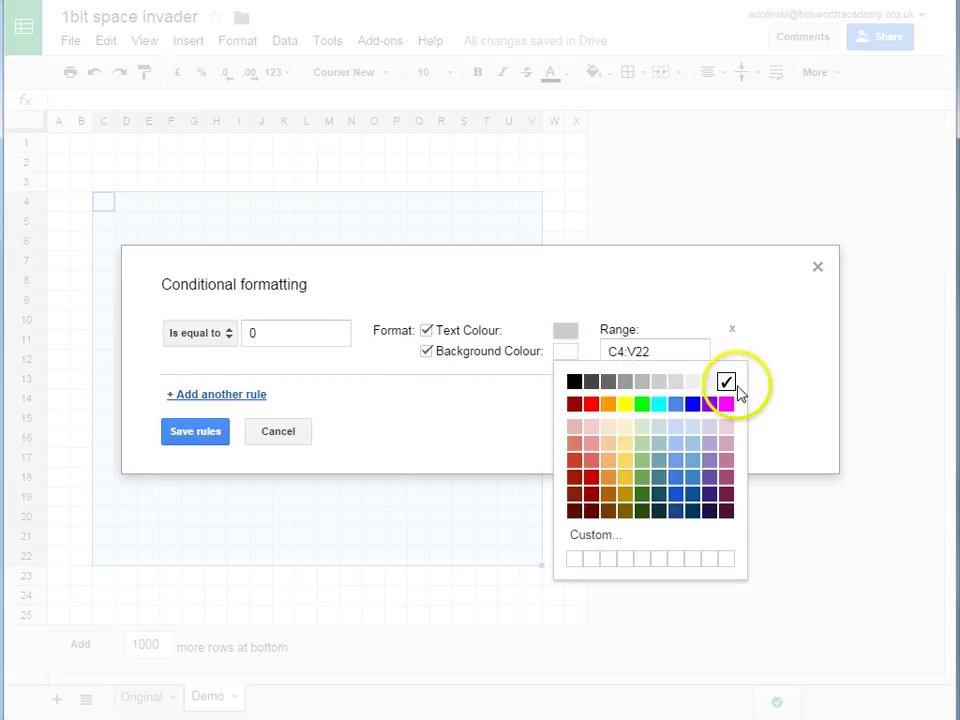
pyautogui.click(197, 434)
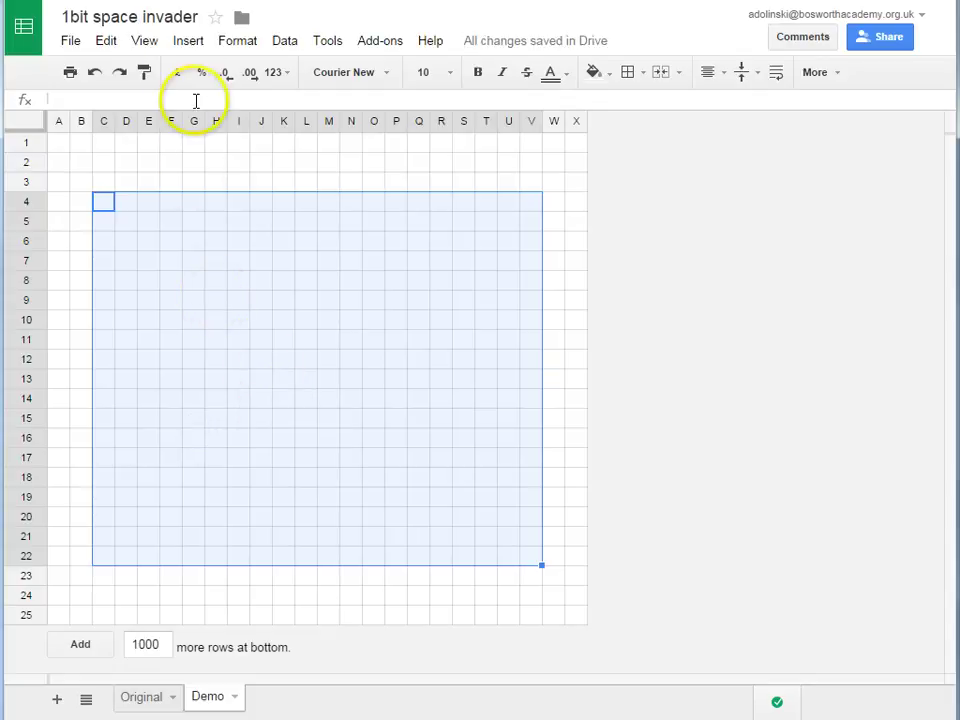
# Add a second conditional formatting rule for C4:V22 that applies when a cell is equal to 1
pyautogui.click(237, 40)
pyautogui.click(297, 380)
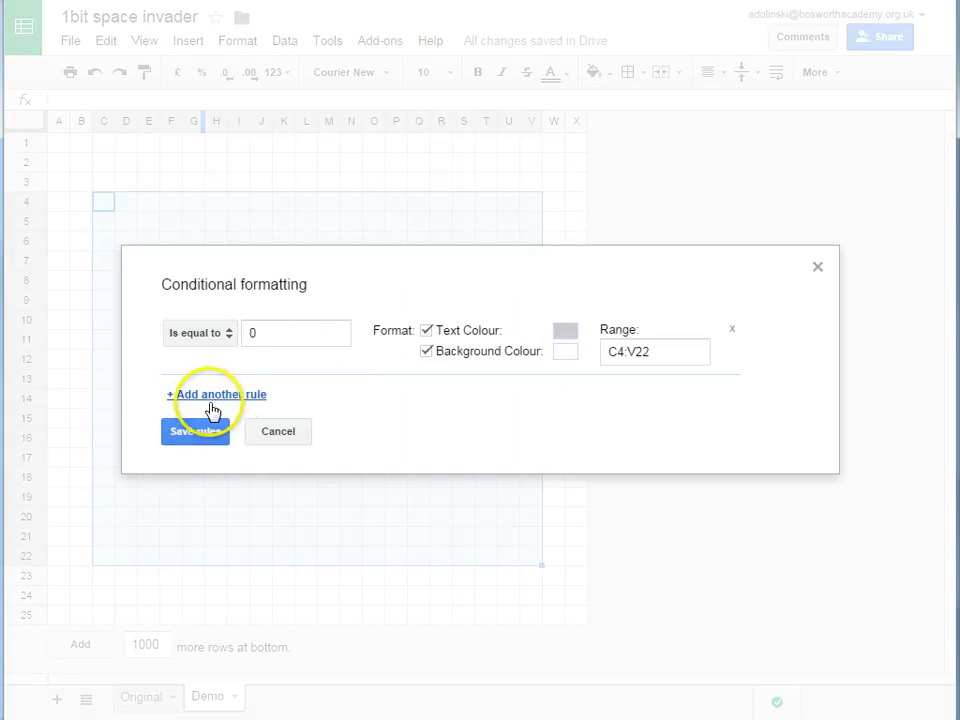
pyautogui.click(231, 396)
pyautogui.click(281, 372)
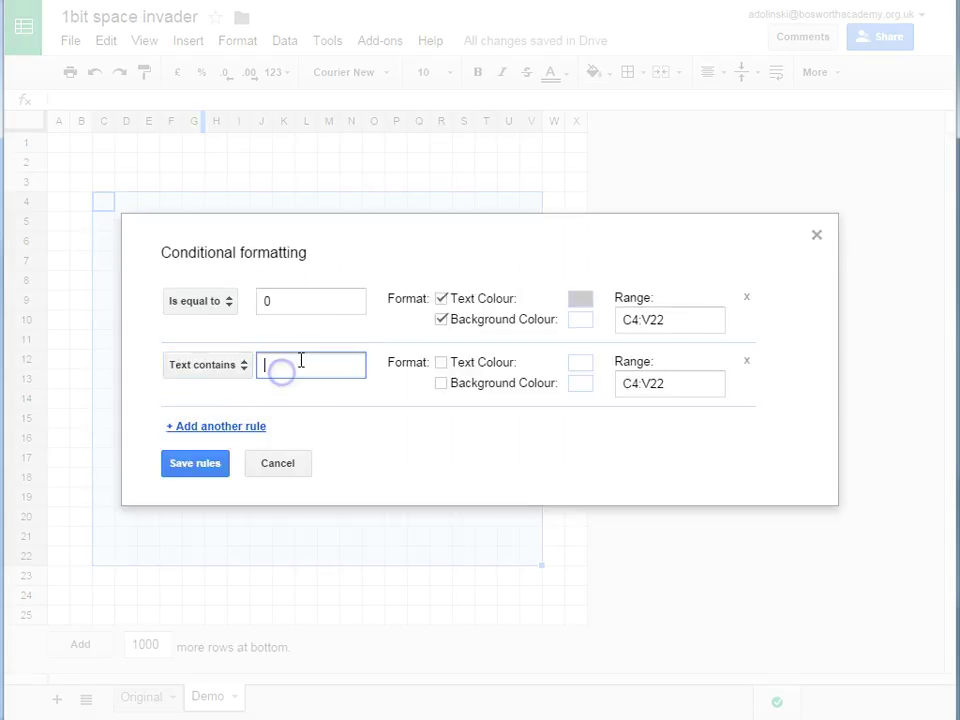
pyautogui.click(204, 365)
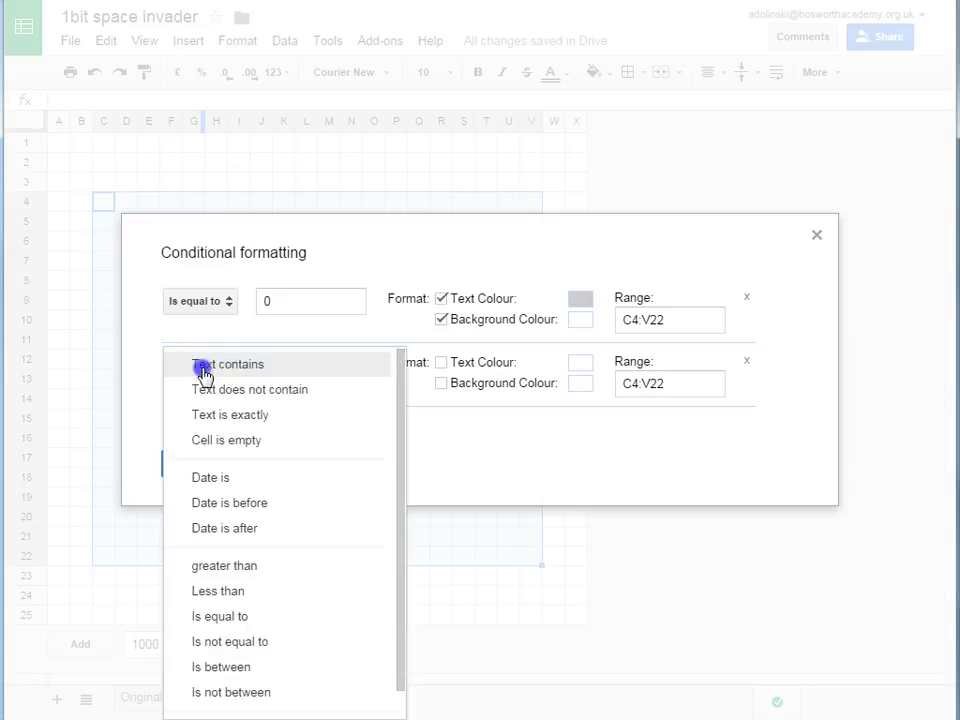
pyautogui.click(238, 619)
pyautogui.click(309, 372)
pyautogui.write('1')
# Give the rule for 1 a light grey text colour and a black background, and save the rules
pyautogui.click(426, 362)
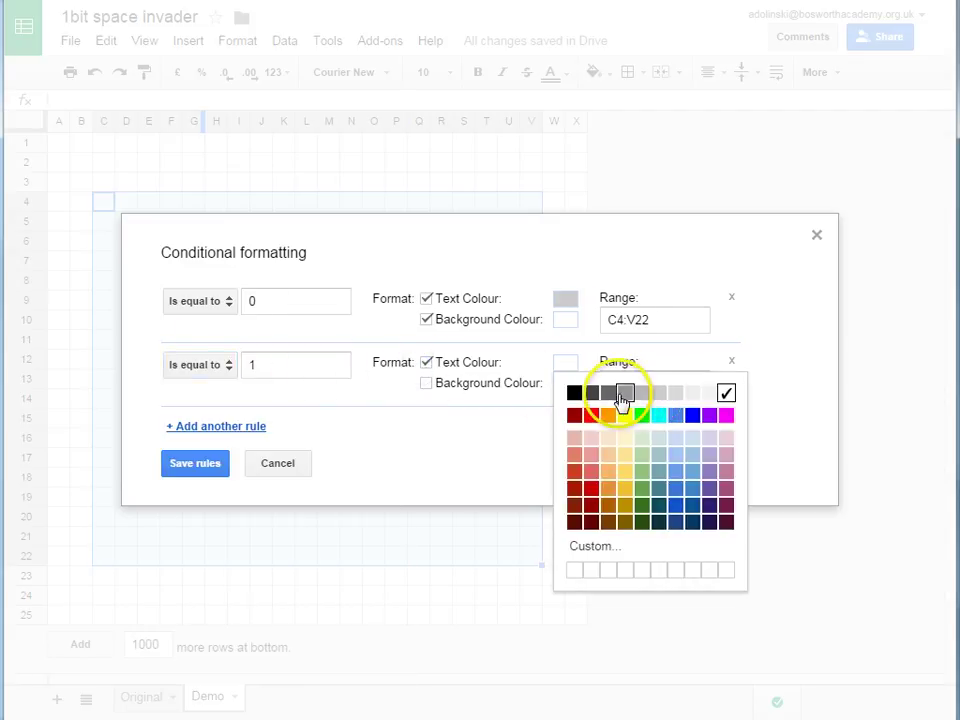
pyautogui.click(625, 395)
pyautogui.click(426, 383)
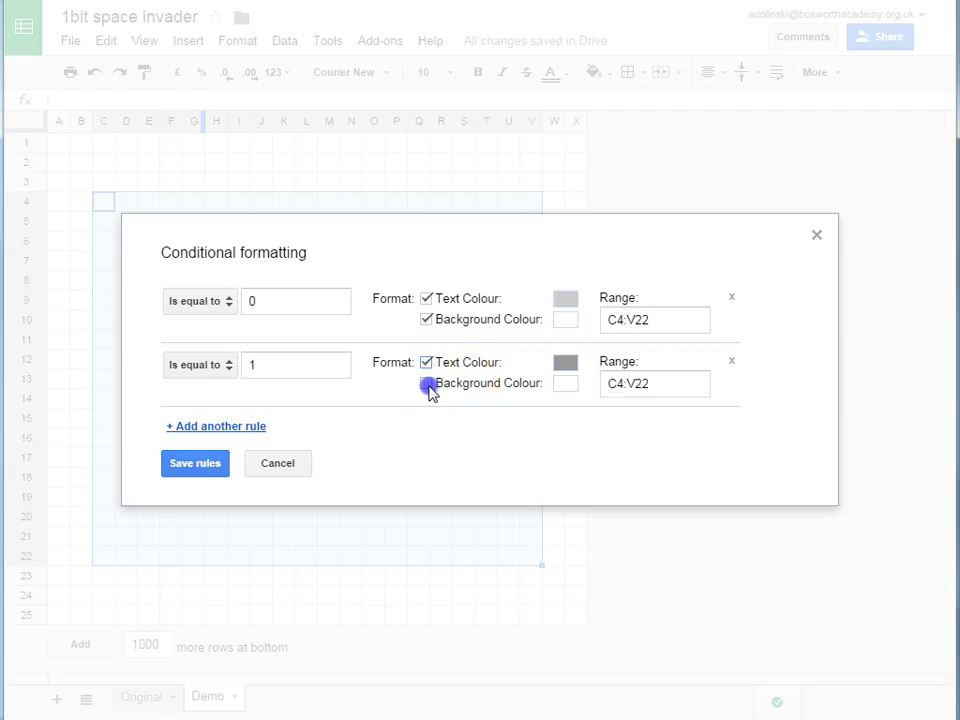
pyautogui.click(573, 414)
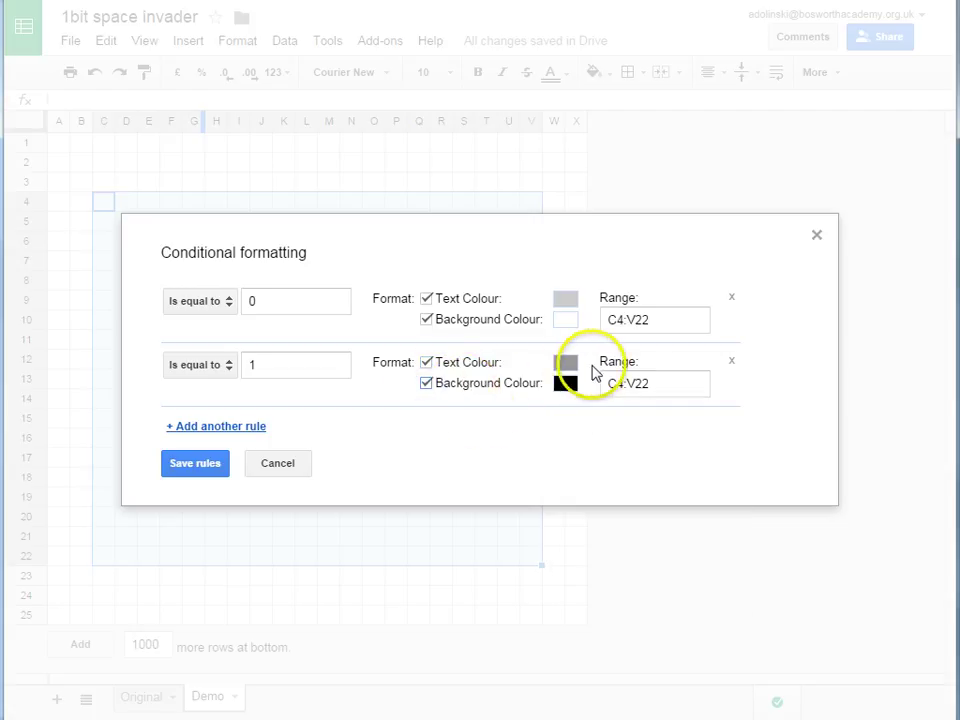
pyautogui.click(566, 362)
pyautogui.click(658, 393)
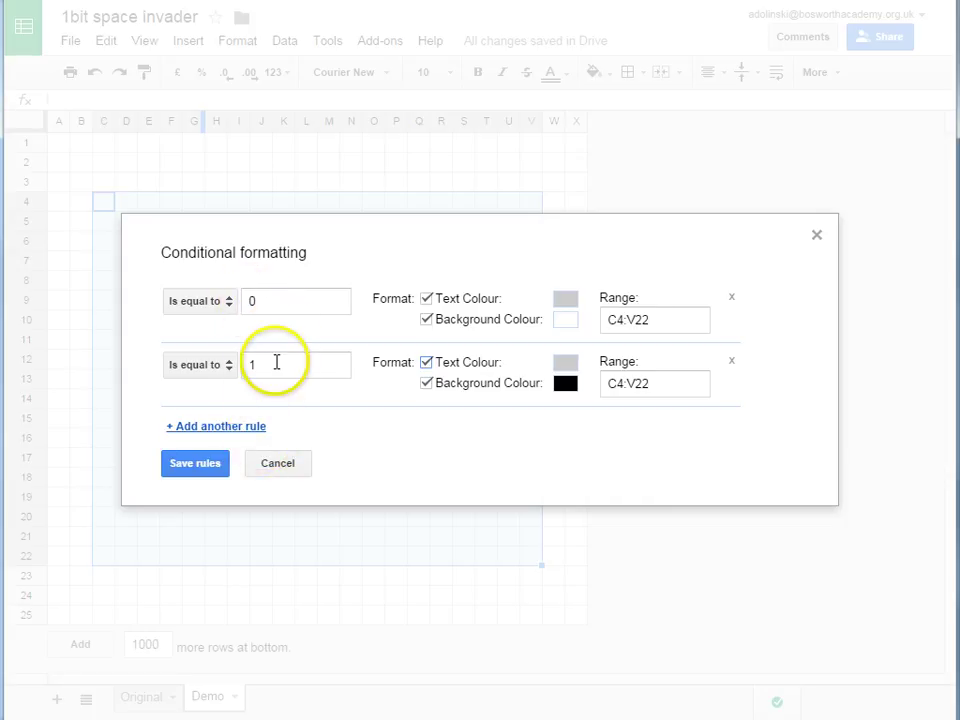
pyautogui.click(200, 465)
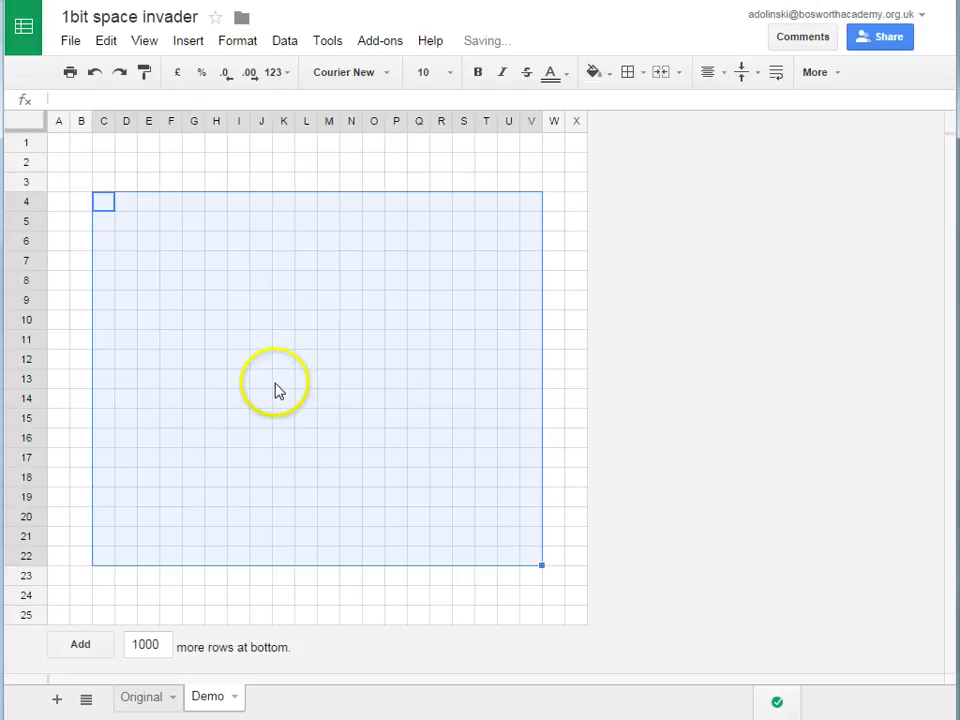
# Enter 0 in cells C4 and D4 and 1 in cell E4 of the Demo grid
pyautogui.click(232, 268)
pyautogui.click(108, 207)
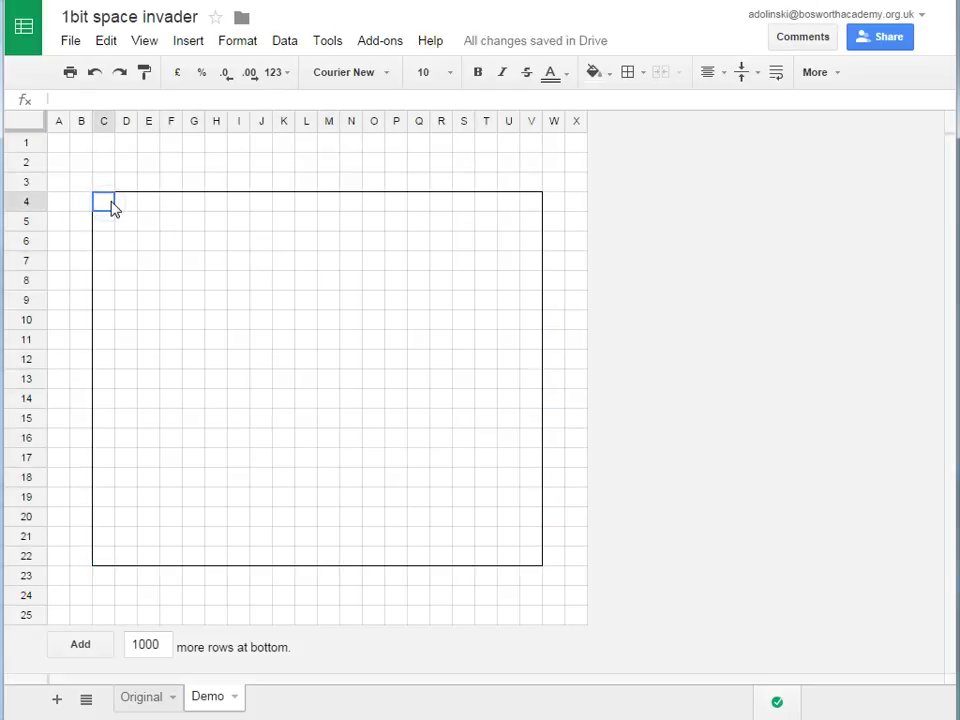
pyautogui.write('0')
pyautogui.click(140, 226)
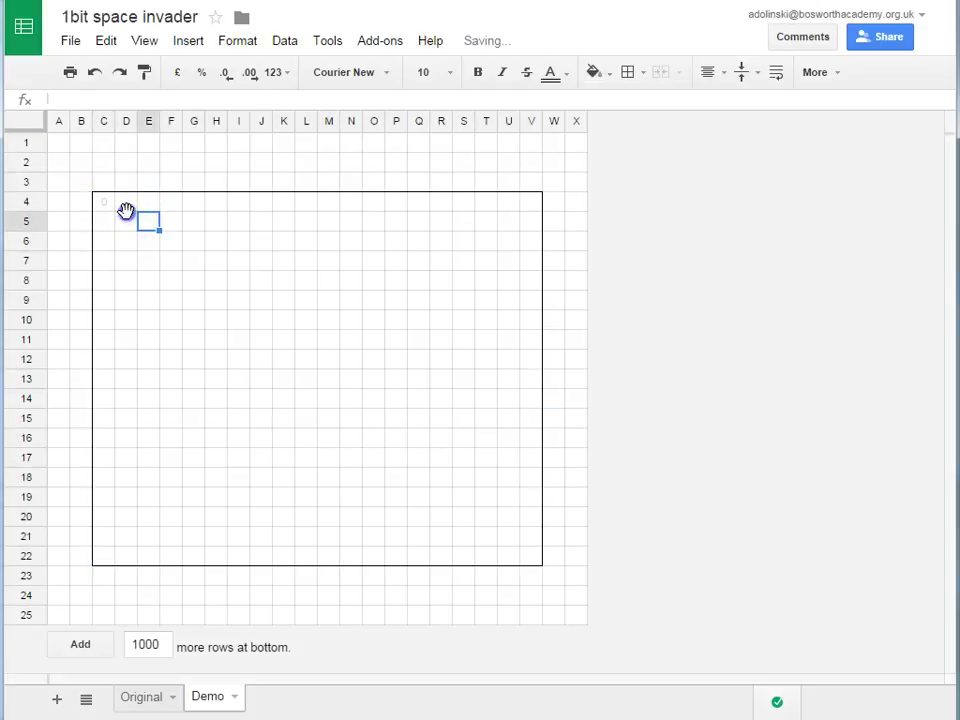
pyautogui.click(127, 206)
pyautogui.write('0')
pyautogui.click(131, 245)
pyautogui.click(150, 207)
pyautogui.write('1')
pyautogui.click(172, 244)
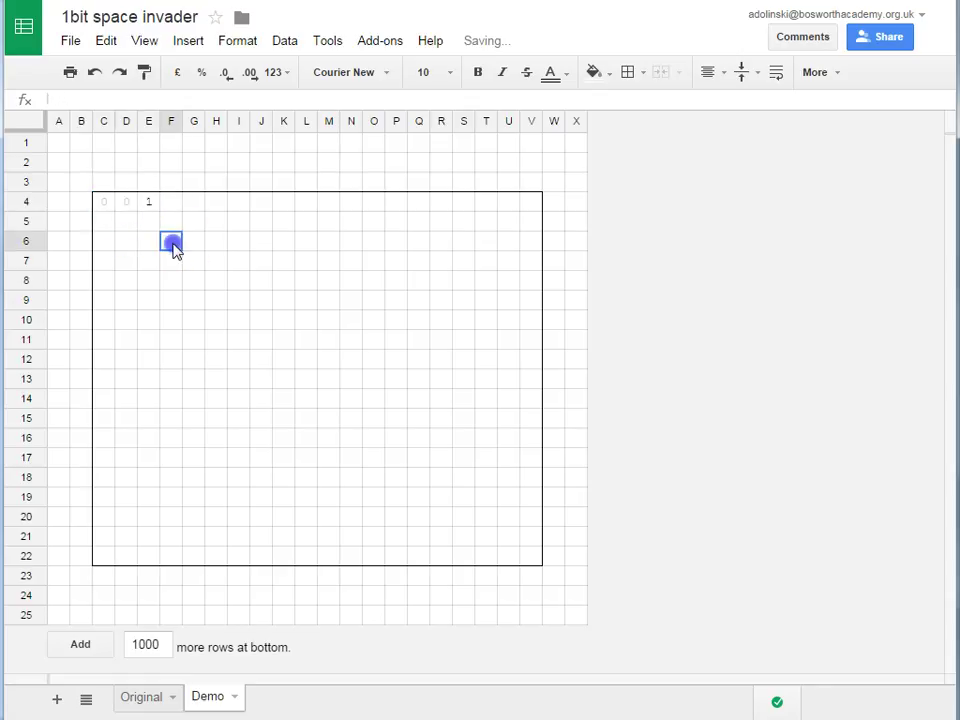
# Enter 1 in cells F4, F5, F6 and G6 of the Demo grid
pyautogui.write('1')
pyautogui.click(182, 247)
pyautogui.click(166, 222)
pyautogui.write('1')
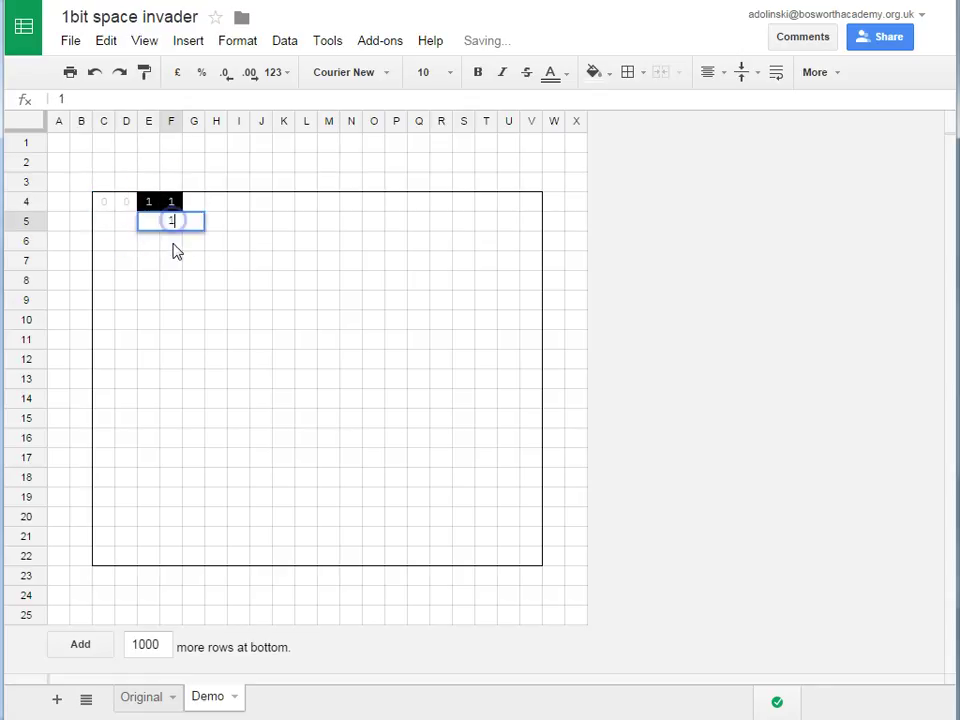
pyautogui.press('Return')
pyautogui.click(195, 244)
pyautogui.write('1')
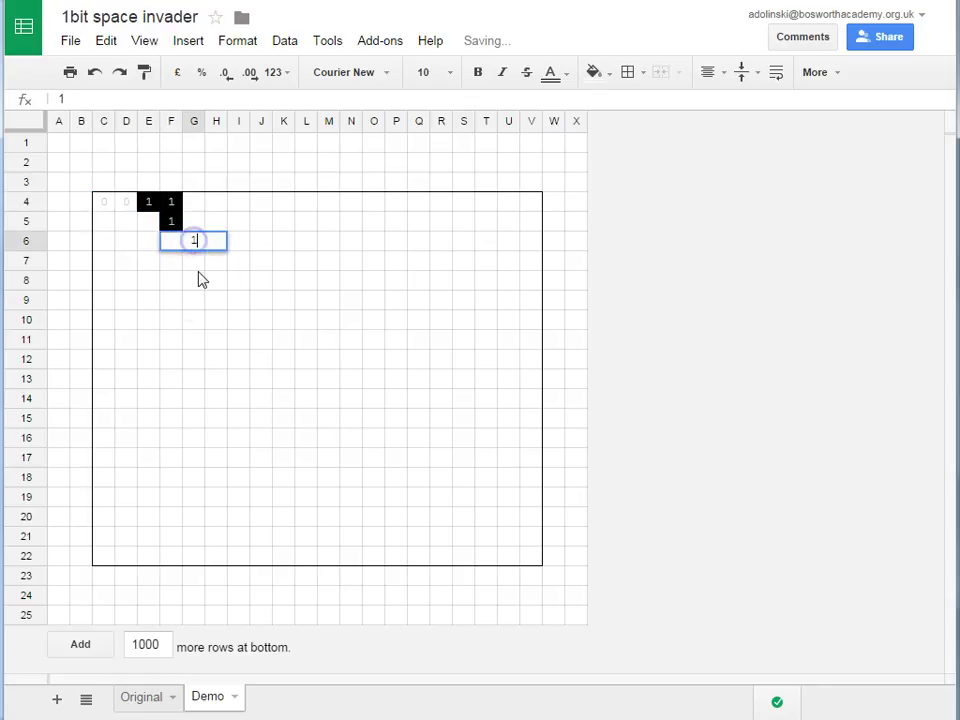
pyautogui.click(197, 283)
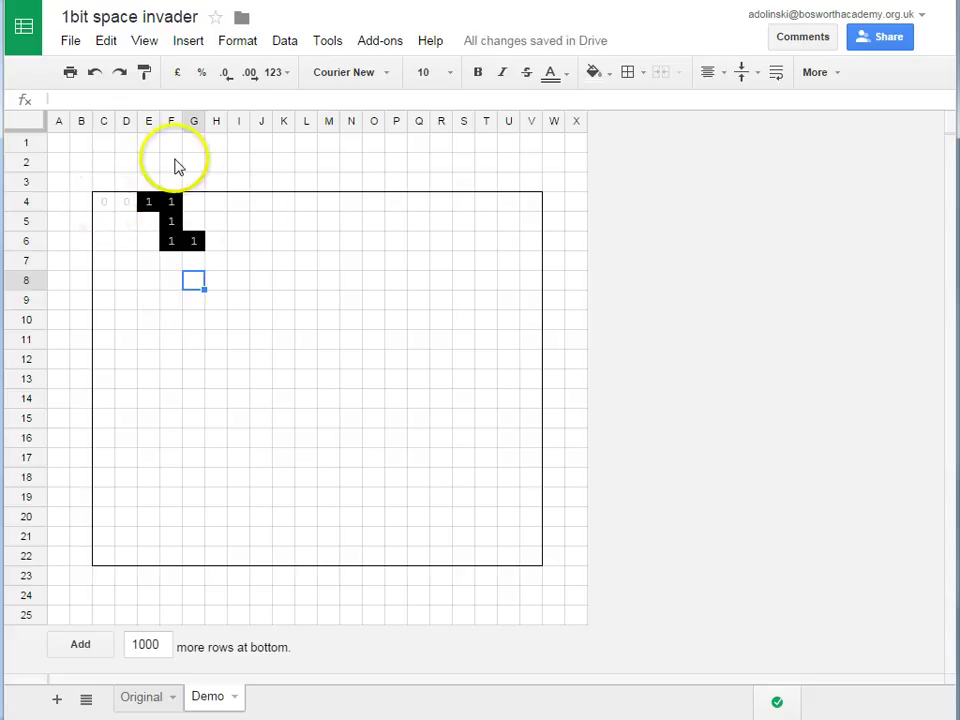
# Enter 0 in cell B2 and 1 in cell C2 above the bordered grid
pyautogui.click(83, 164)
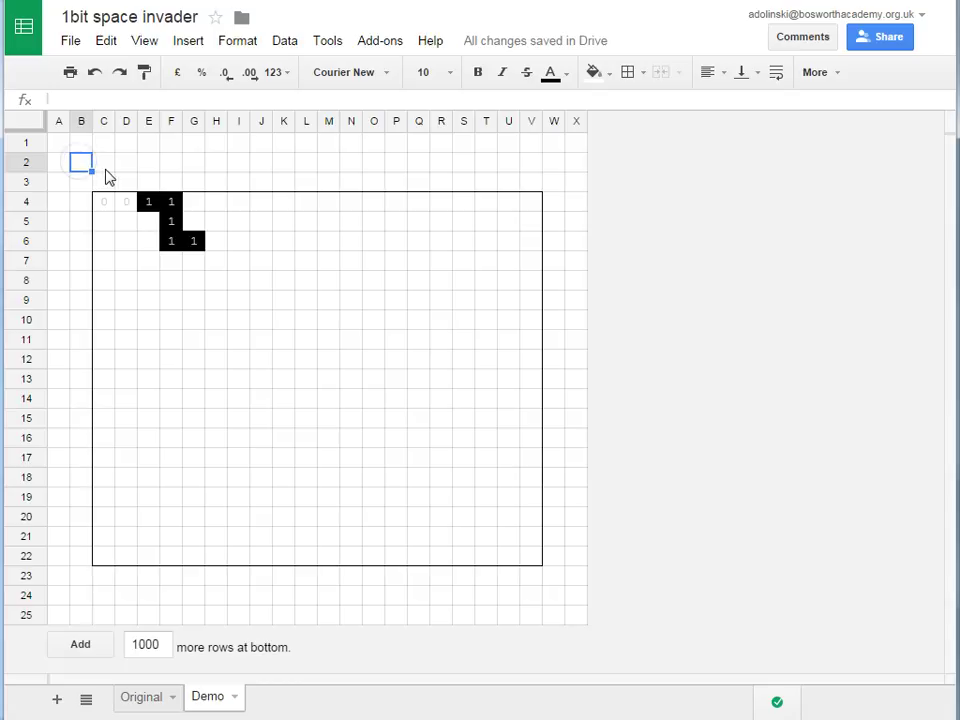
pyautogui.write('0')
pyautogui.click(107, 166)
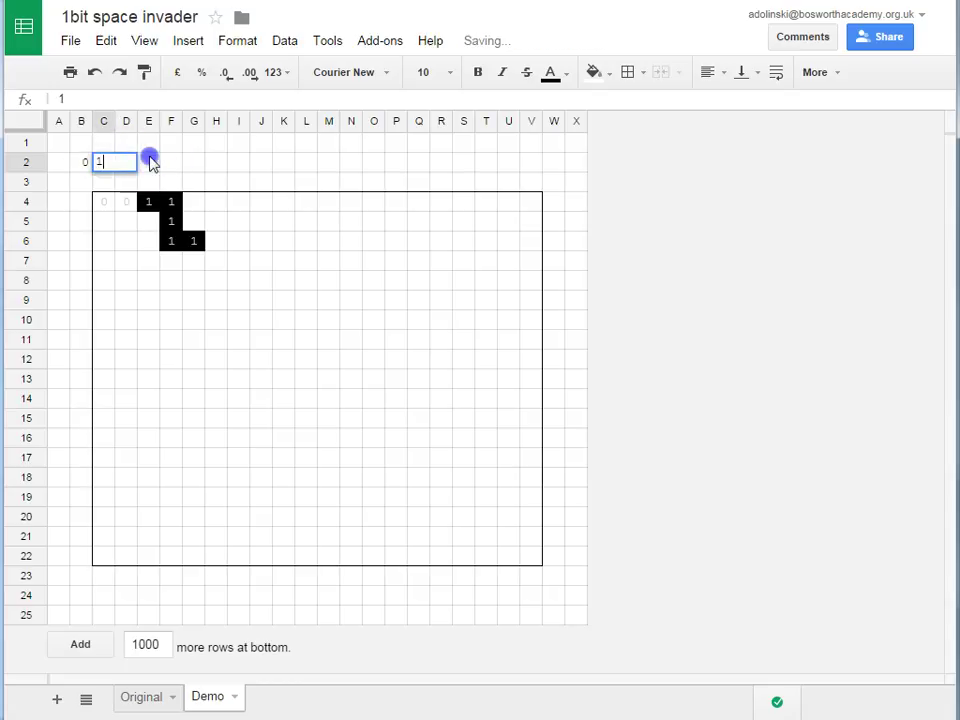
pyautogui.click(150, 162)
pyautogui.click(129, 165)
pyautogui.write('=')
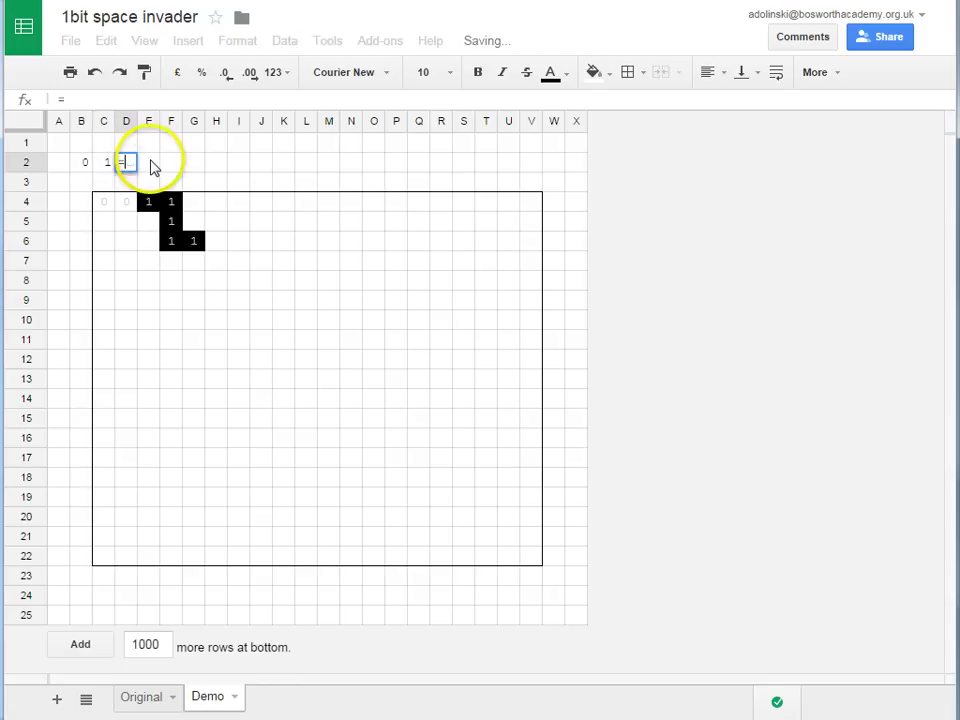
pyautogui.click(152, 165)
pyautogui.press('BackSpace')
pyautogui.press('BackSpace')
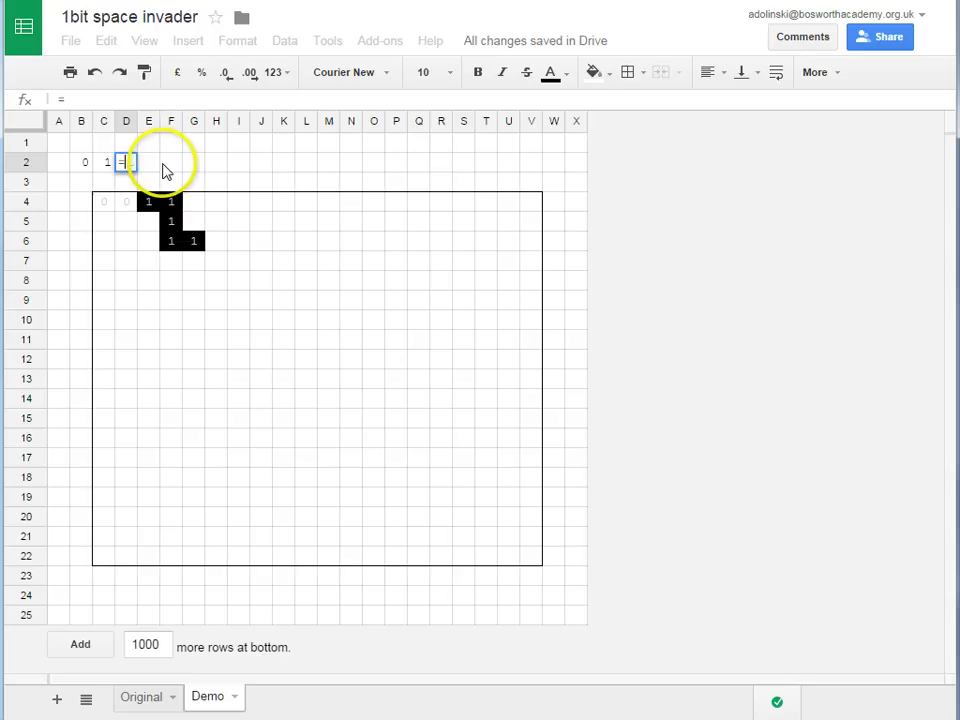
pyautogui.press('Return')
pyautogui.click(274, 403)
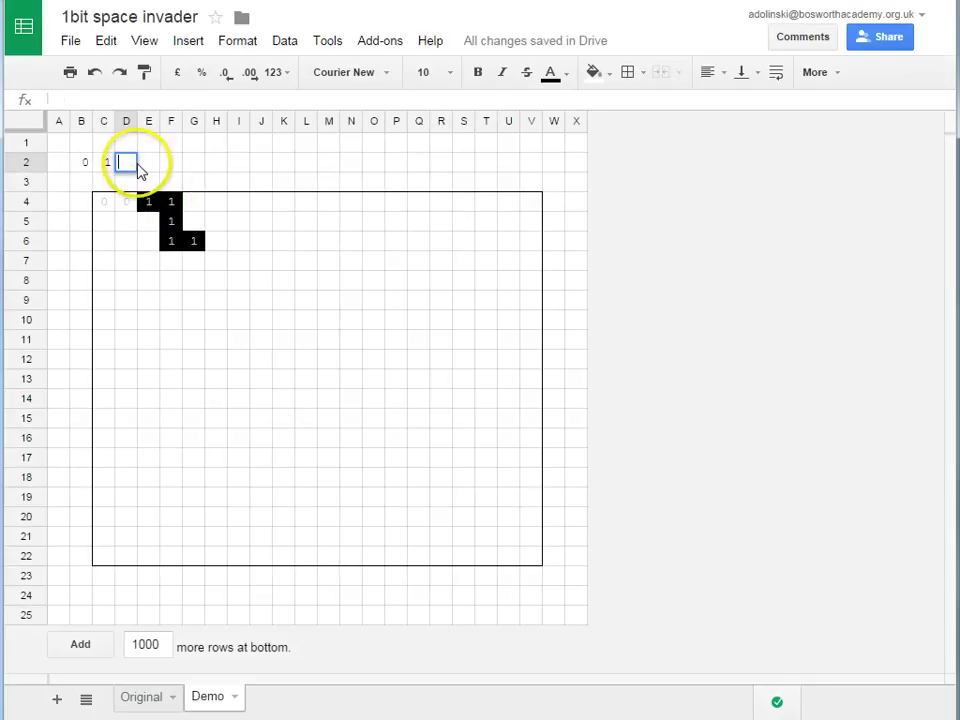
pyautogui.click(126, 162)
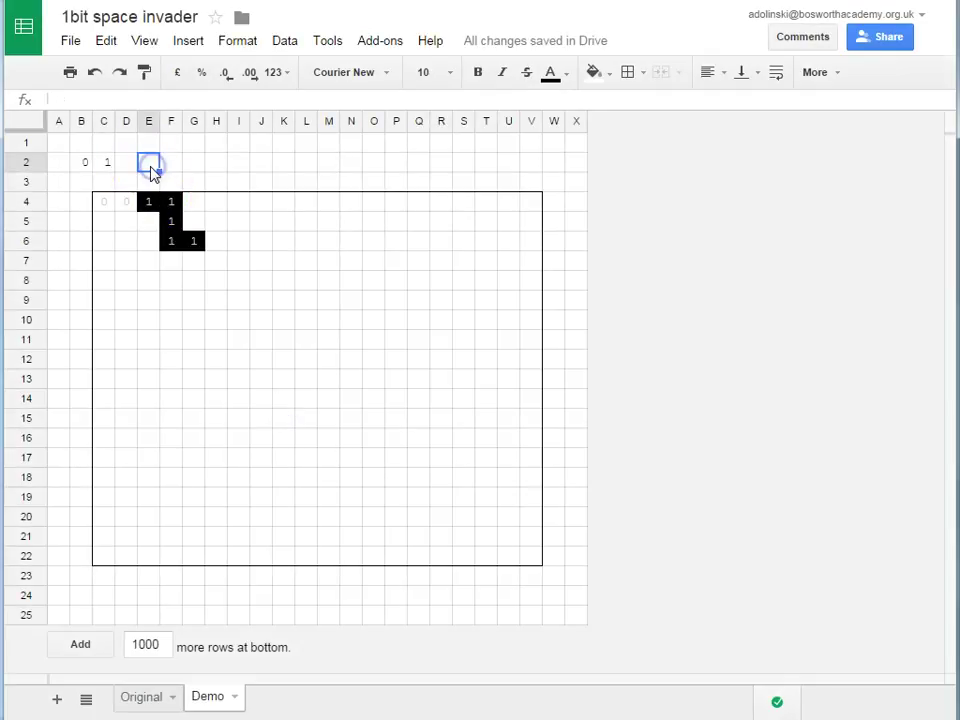
# Enter 2 in cell E2 above the bordered grid
pyautogui.click(152, 165)
pyautogui.write('2')
pyautogui.press('Return')
# Enter the two-bit pairs 0 0, 0 1, 1 0 and 1 1 in cells H2:I2, K2:L2, N2:O2 and Q2:R2
pyautogui.click(224, 163)
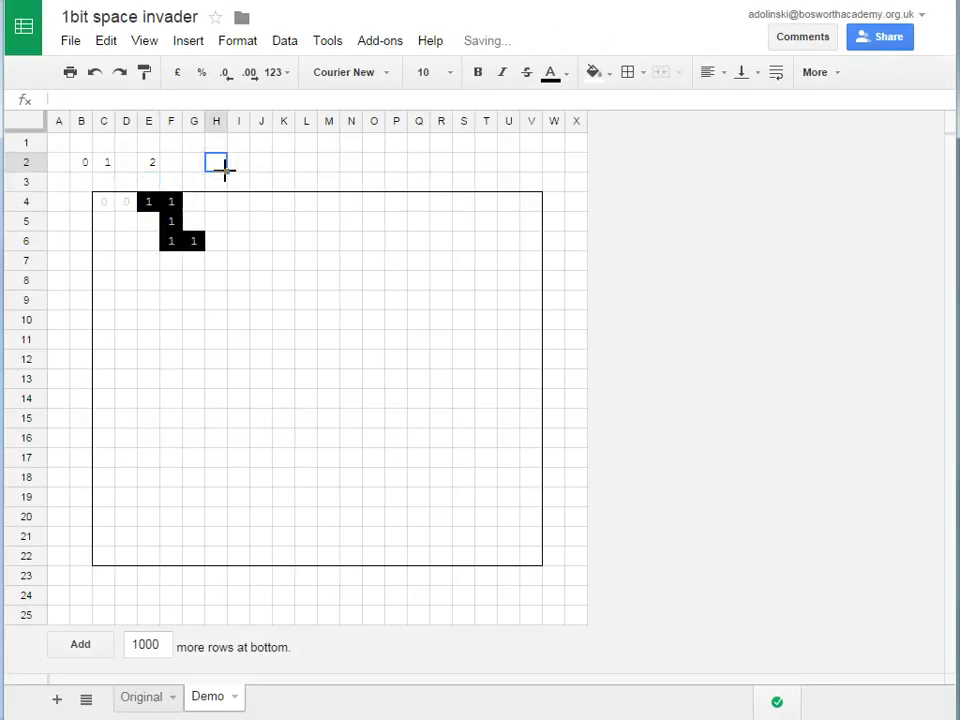
pyautogui.write('0')
pyautogui.click(239, 164)
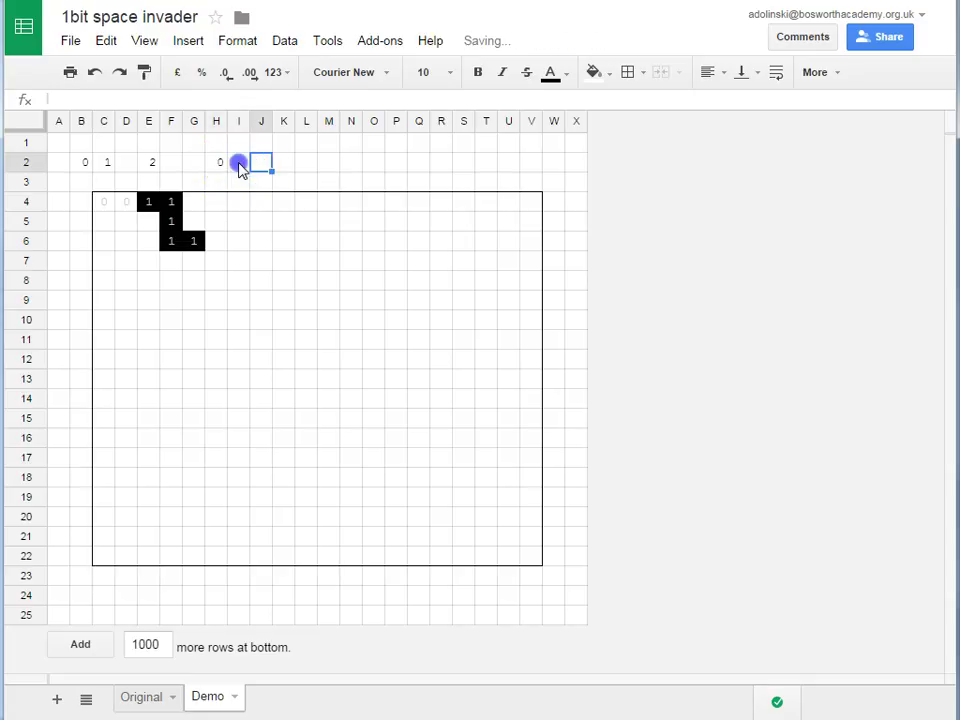
pyautogui.write('0')
pyautogui.click(262, 164)
pyautogui.click(287, 164)
pyautogui.write('0')
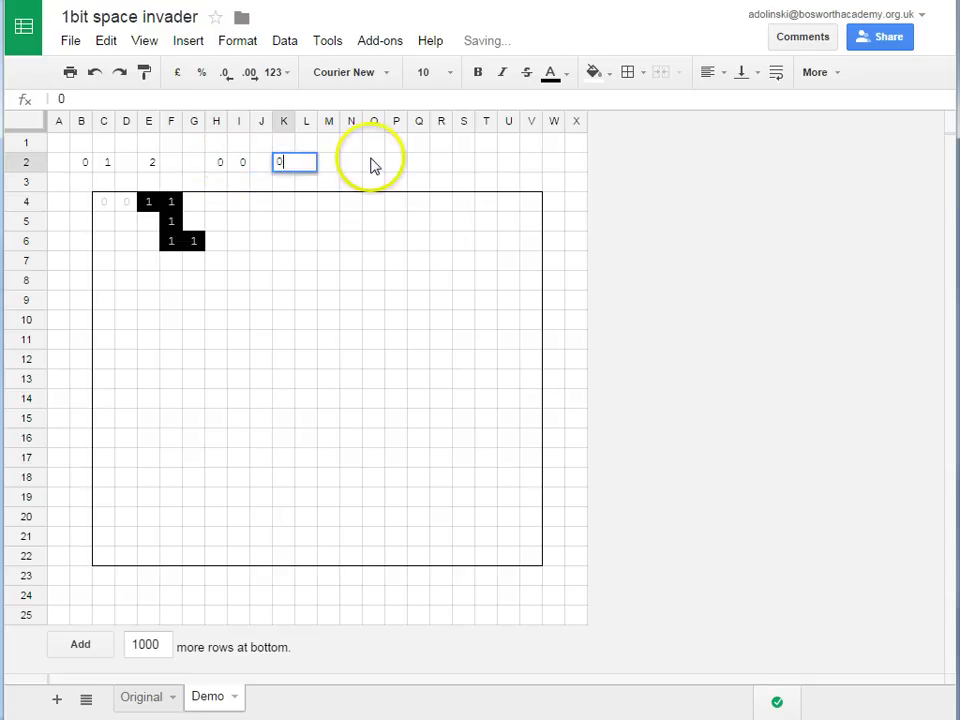
pyautogui.press('Tab')
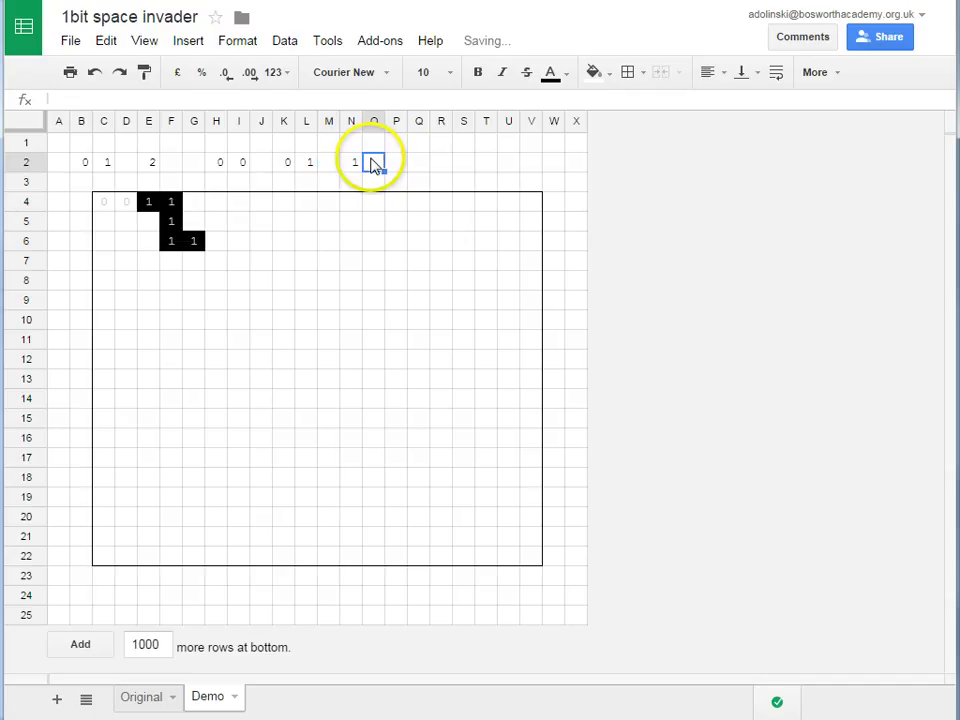
pyautogui.write('1')
pyautogui.press('Tab')
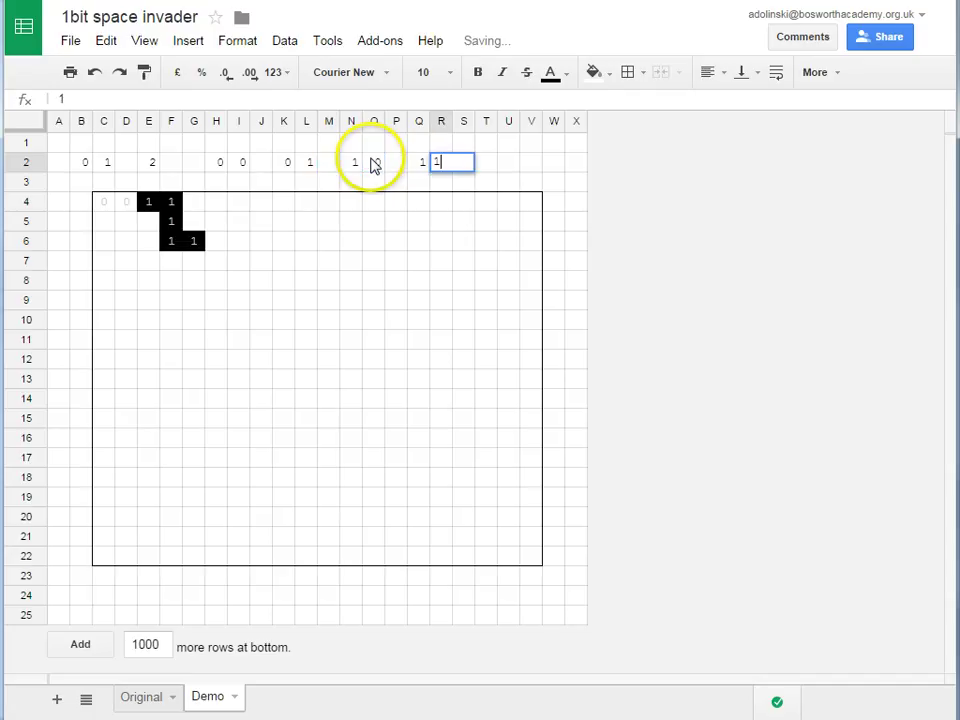
pyautogui.write('1')
pyautogui.press('Tab')
# Label the two-bit pairs with 0, 1, 2 and 3 in cells I1, L1, O1 and R1
pyautogui.press('Up')
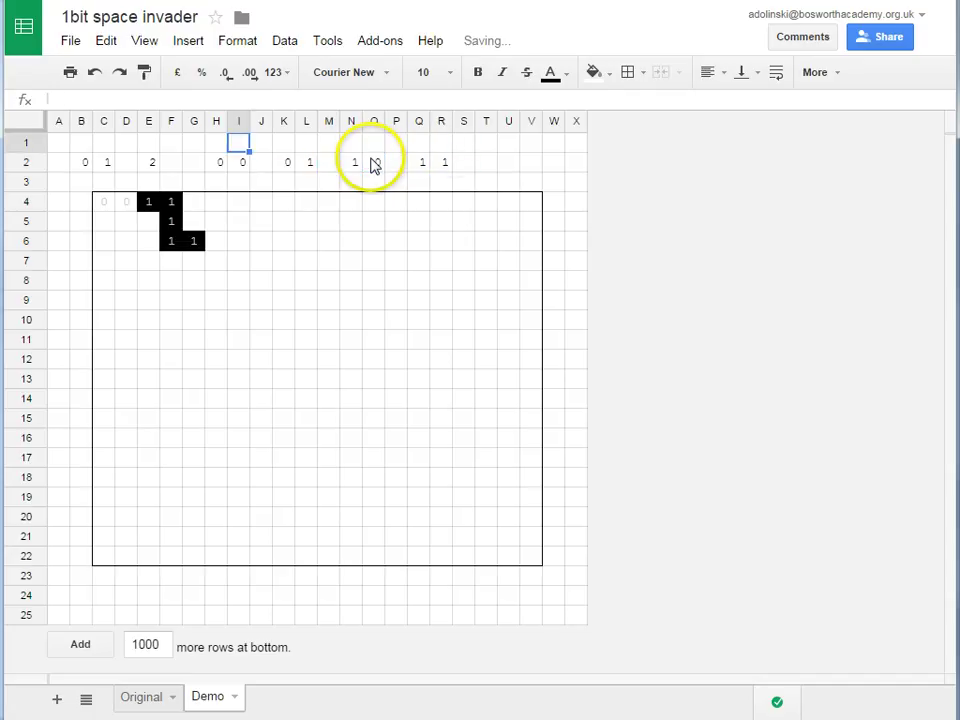
pyautogui.write('0')
pyautogui.press('Tab')
pyautogui.press('Tab')
pyautogui.press('Tab')
pyautogui.press('Tab')
pyautogui.write('1')
pyautogui.press('Tab')
pyautogui.press('Tab')
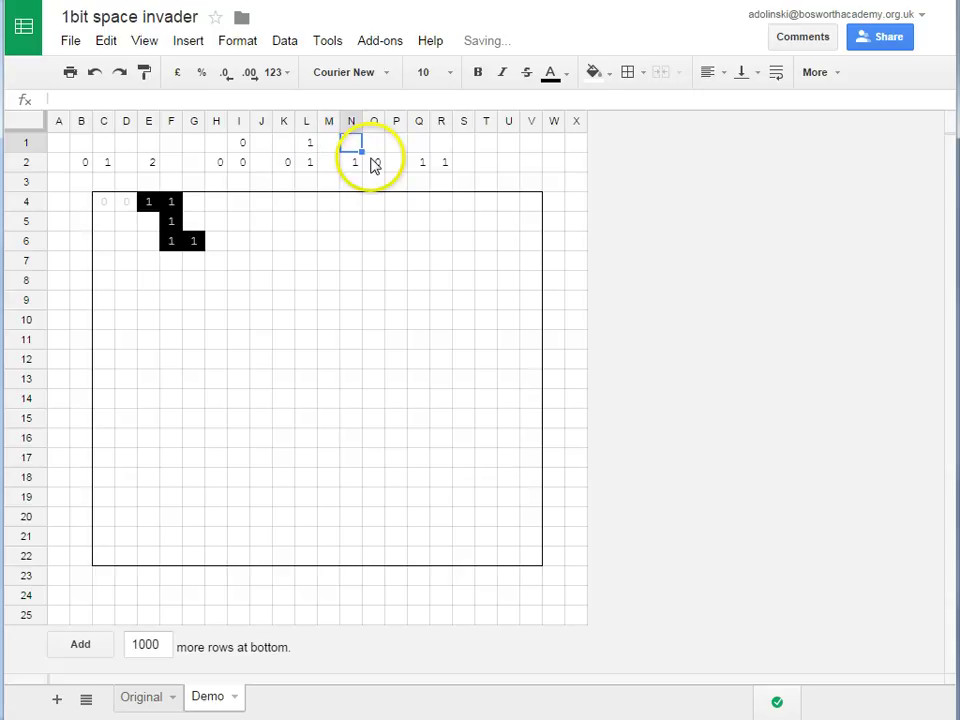
pyautogui.write('2')
pyautogui.press('Tab')
pyautogui.press('Tab')
pyautogui.press('Tab')
pyautogui.write('3')
pyautogui.press('Tab')
pyautogui.press('Tab')
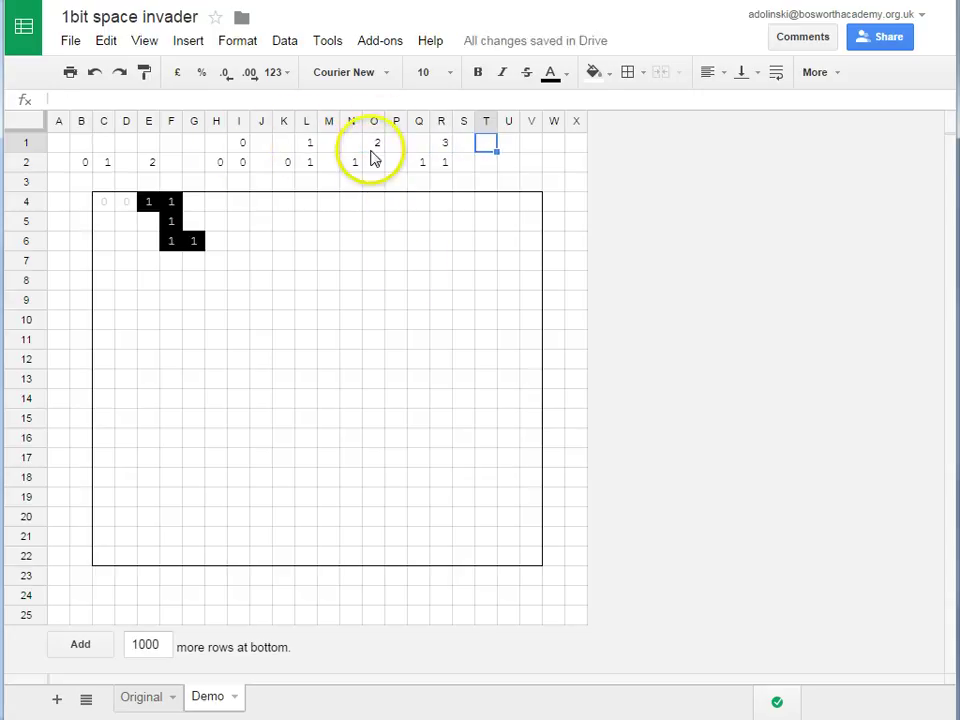
# Clear all the example numbers from rows 1 and 2 above the bordered grid
pyautogui.moveTo(444, 145); pyautogui.dragTo(235, 152)
pyautogui.click(349, 183)
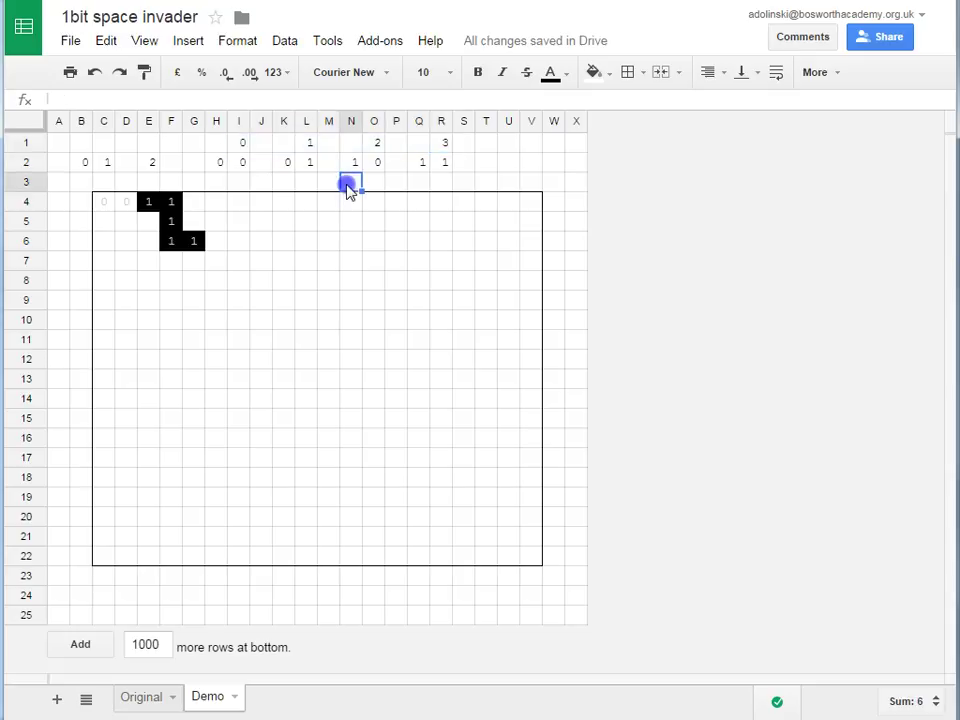
pyautogui.moveTo(444, 162); pyautogui.dragTo(527, 553)
pyautogui.press('Delete')
# Add a conditional formatting rule to the grid range C4:V22 for values equal to 10
pyautogui.click(237, 40)
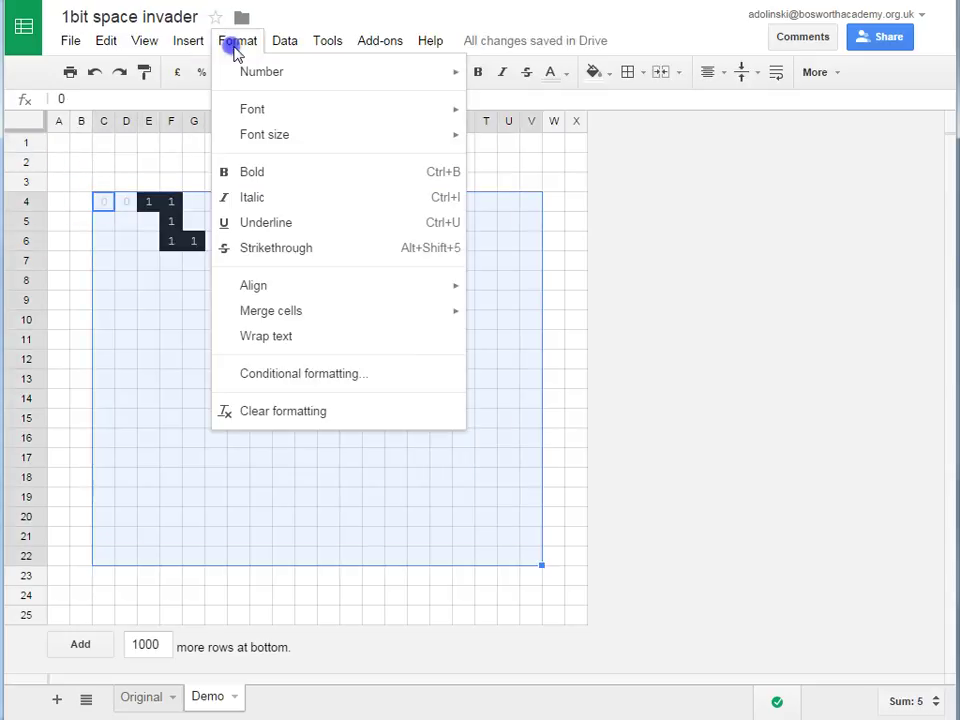
pyautogui.click(312, 376)
pyautogui.click(222, 432)
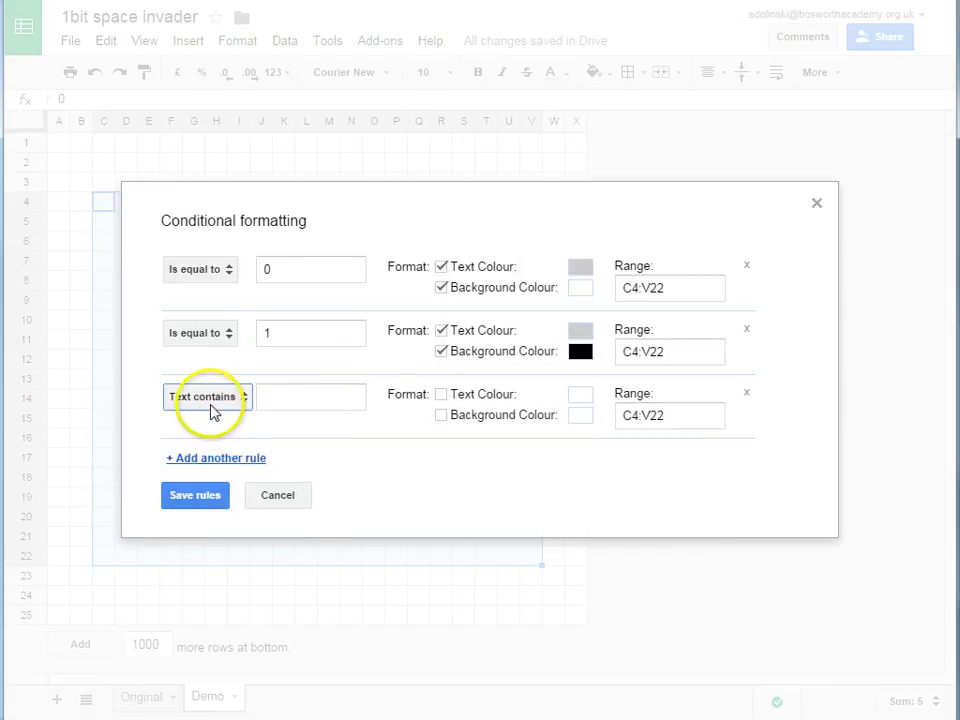
pyautogui.click(244, 404)
pyautogui.click(247, 658)
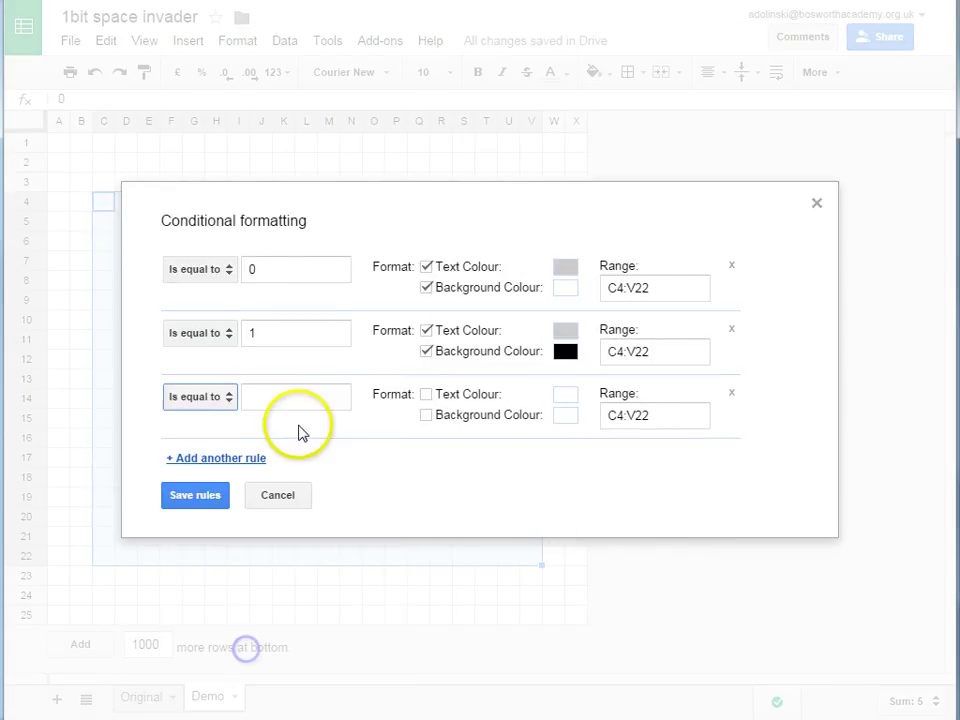
pyautogui.click(283, 401)
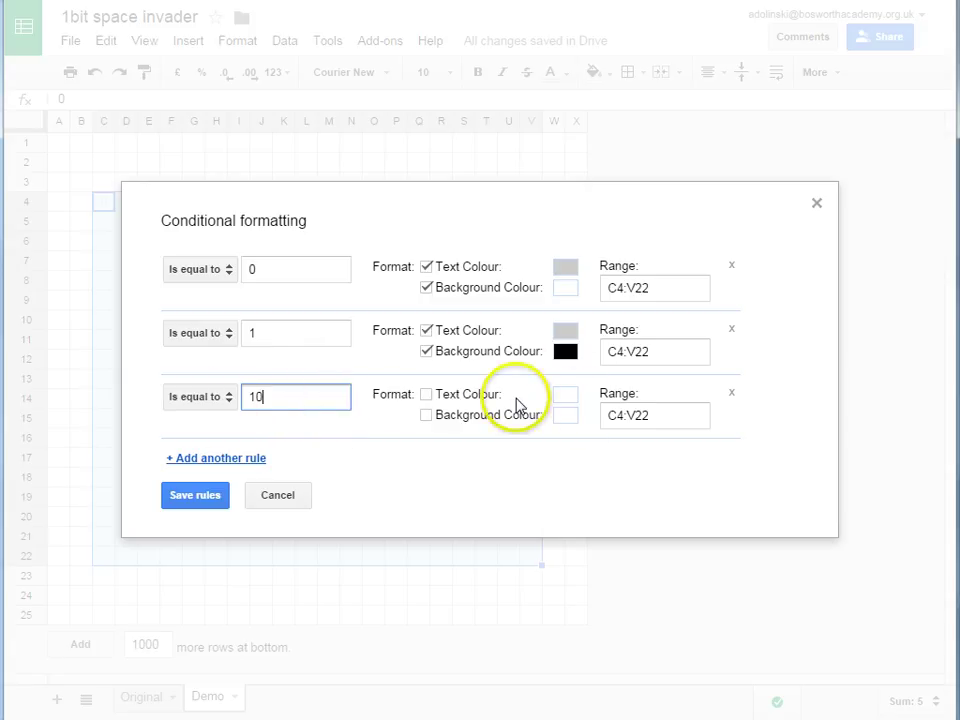
# Give the rule for 10 a dark brown text colour and an orange background
pyautogui.click(426, 395)
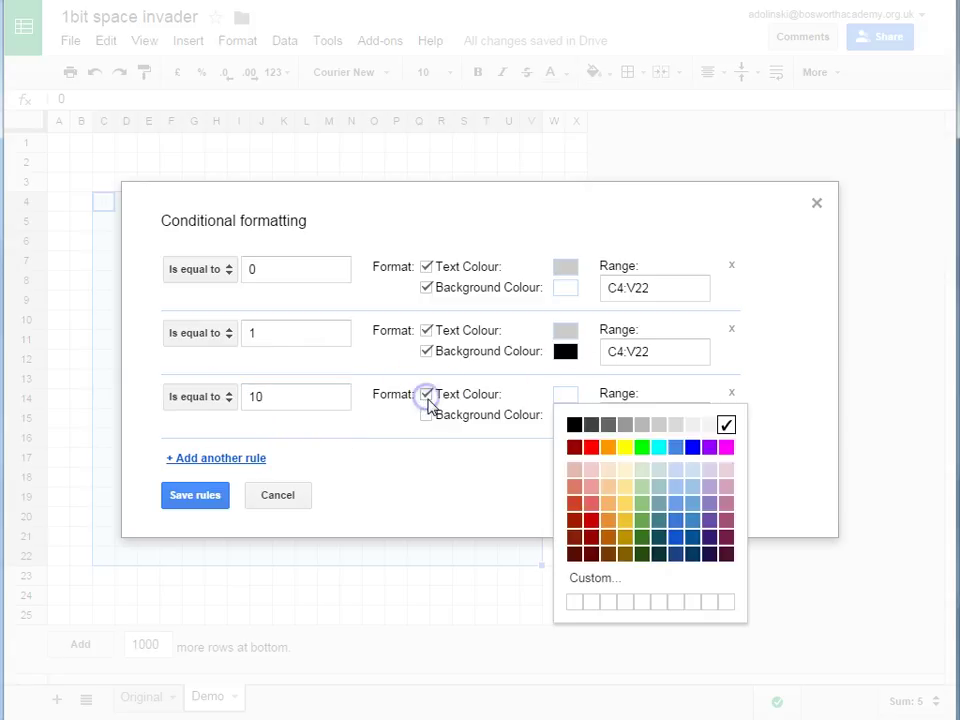
pyautogui.click(610, 447)
pyautogui.click(567, 418)
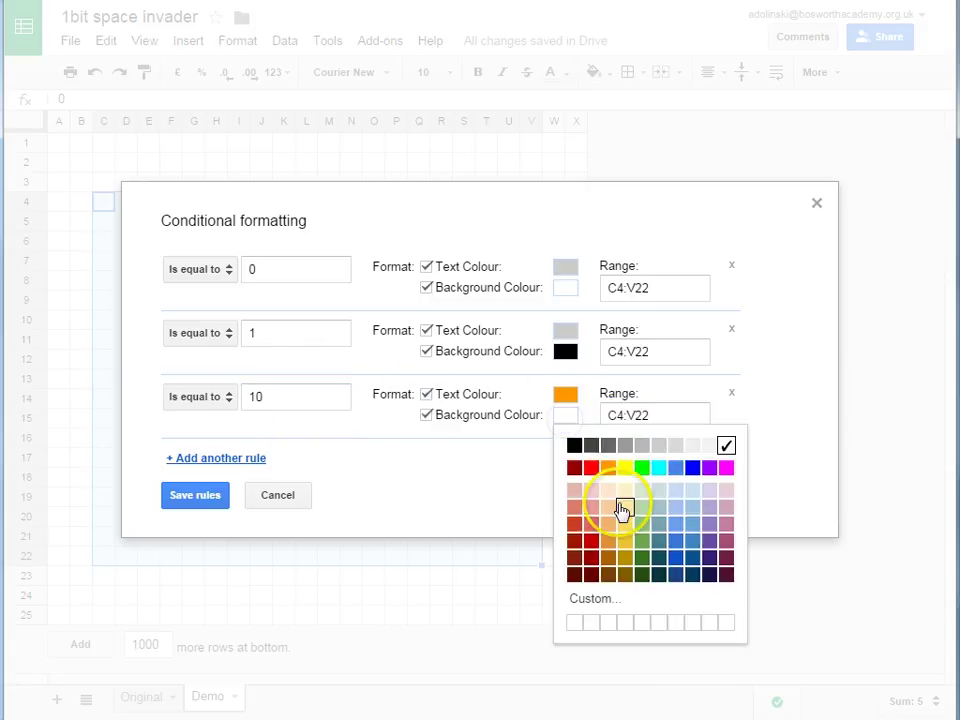
pyautogui.click(610, 574)
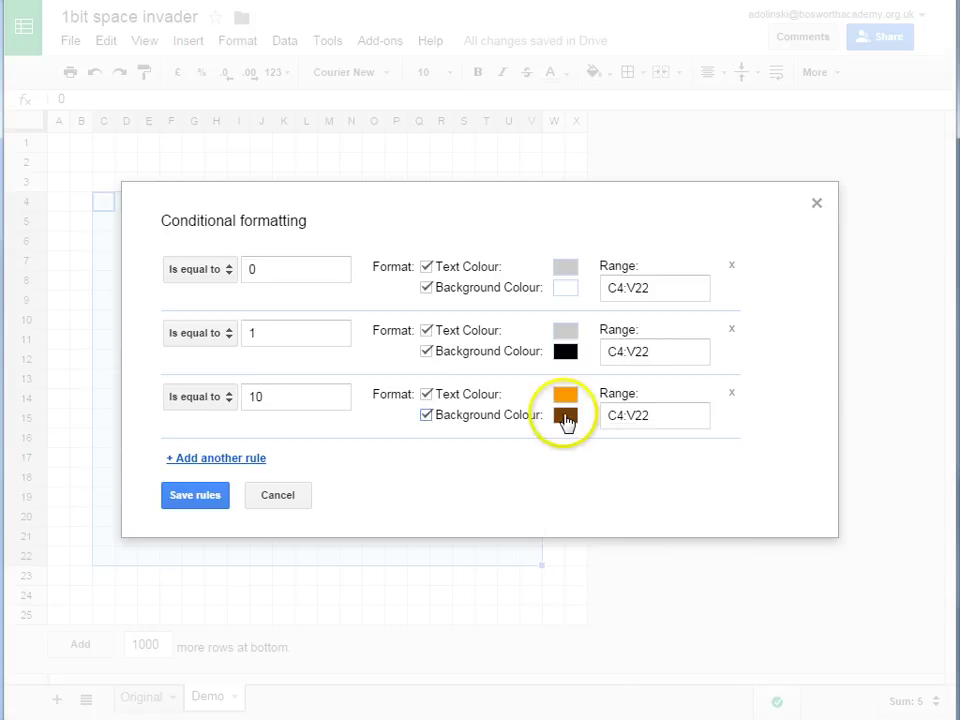
pyautogui.click(566, 396)
pyautogui.click(603, 555)
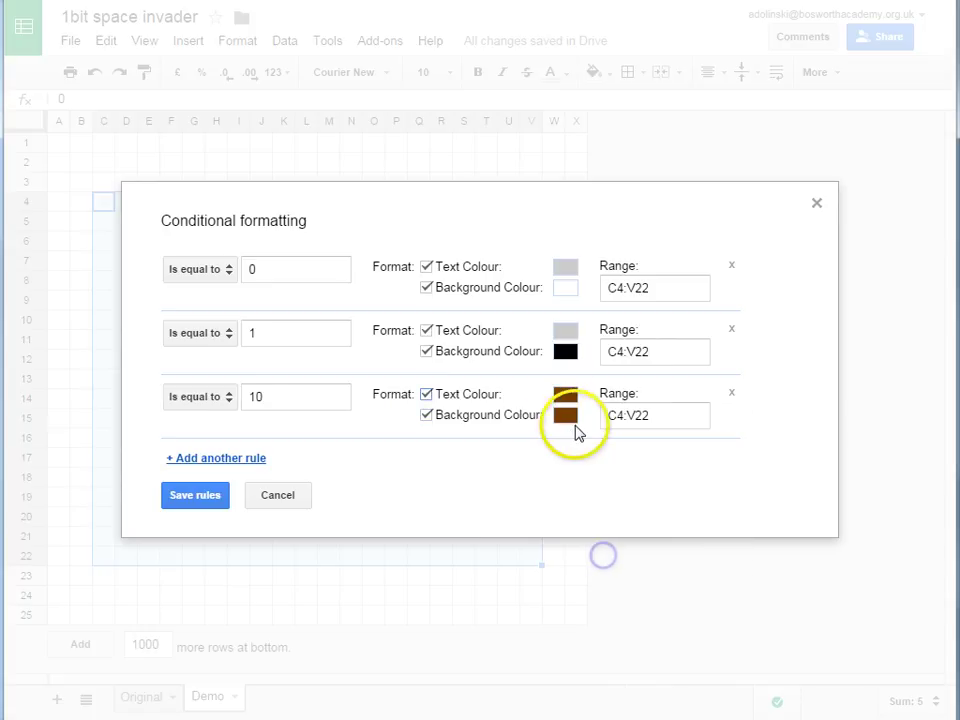
pyautogui.click(570, 420)
pyautogui.click(611, 464)
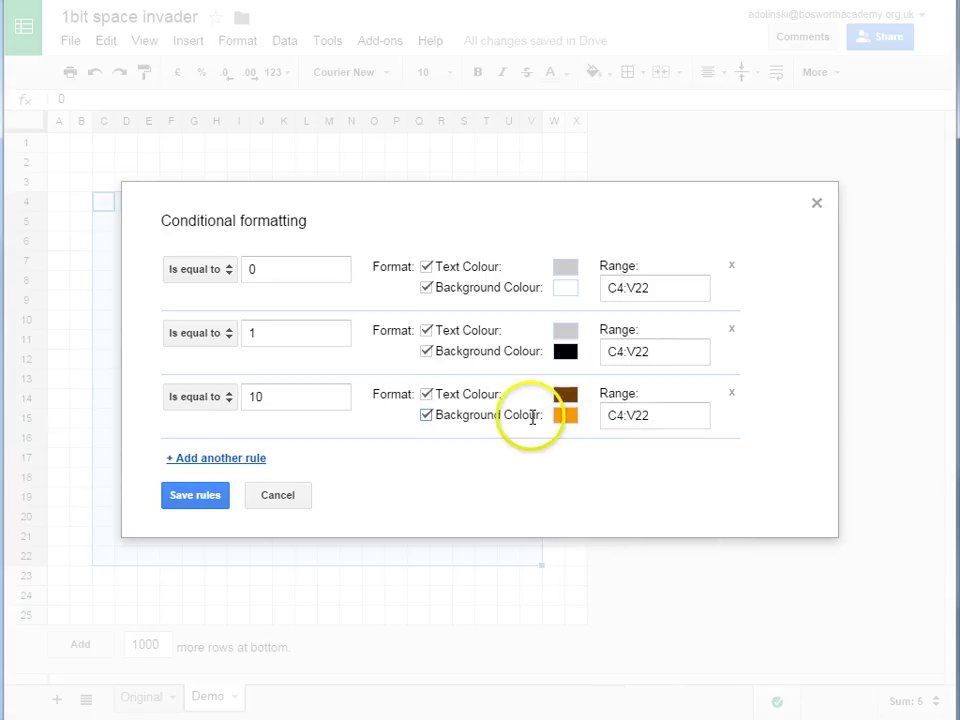
# Add another conditional formatting rule for grid values equal to 11
pyautogui.click(233, 460)
pyautogui.click(283, 435)
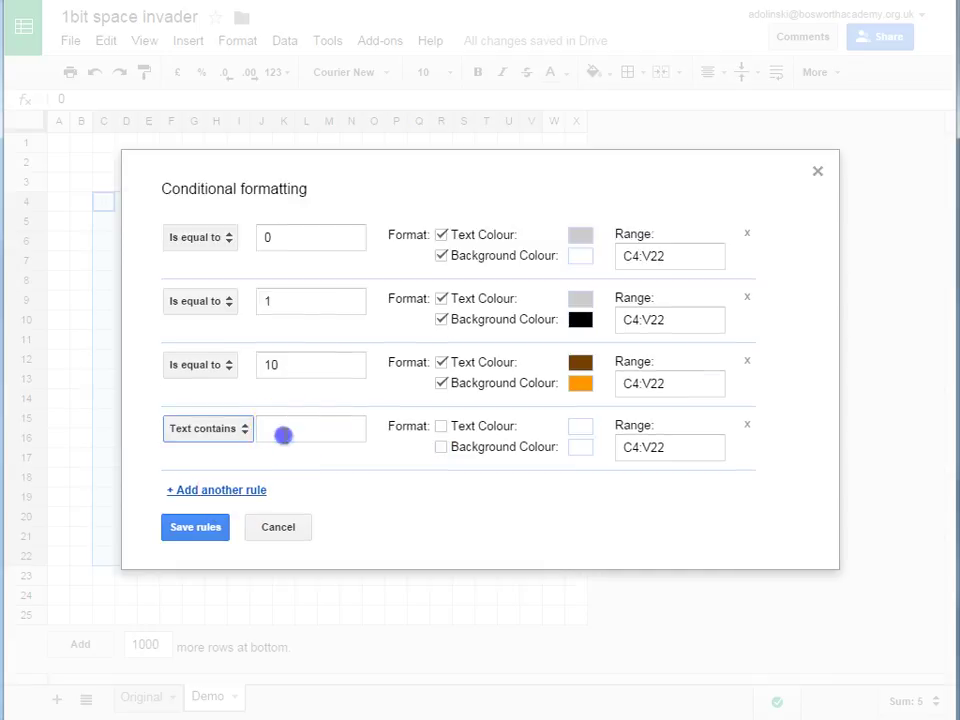
pyautogui.click(230, 437)
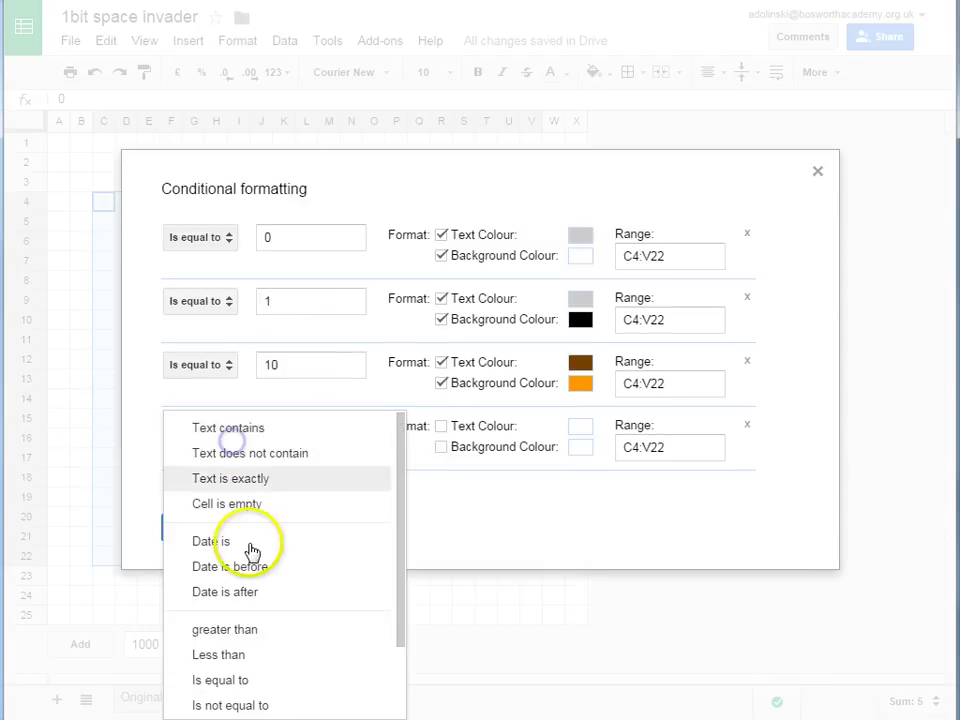
pyautogui.click(250, 682)
pyautogui.click(257, 428)
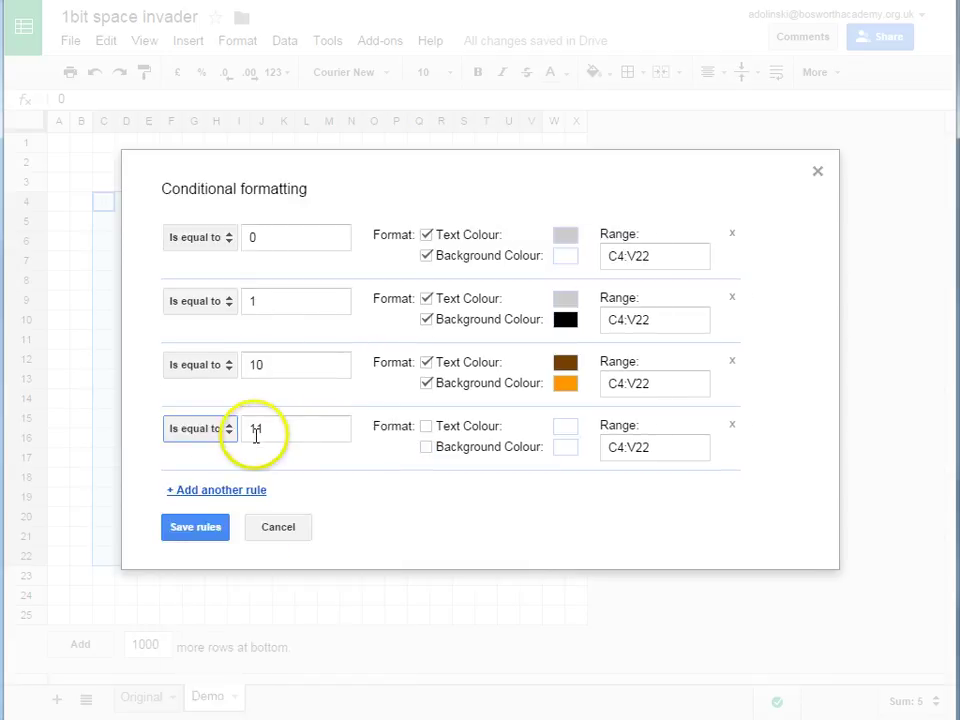
pyautogui.write('1')
# Give the rule for 11 a dark red text colour and a red background, and save the rules
pyautogui.click(429, 429)
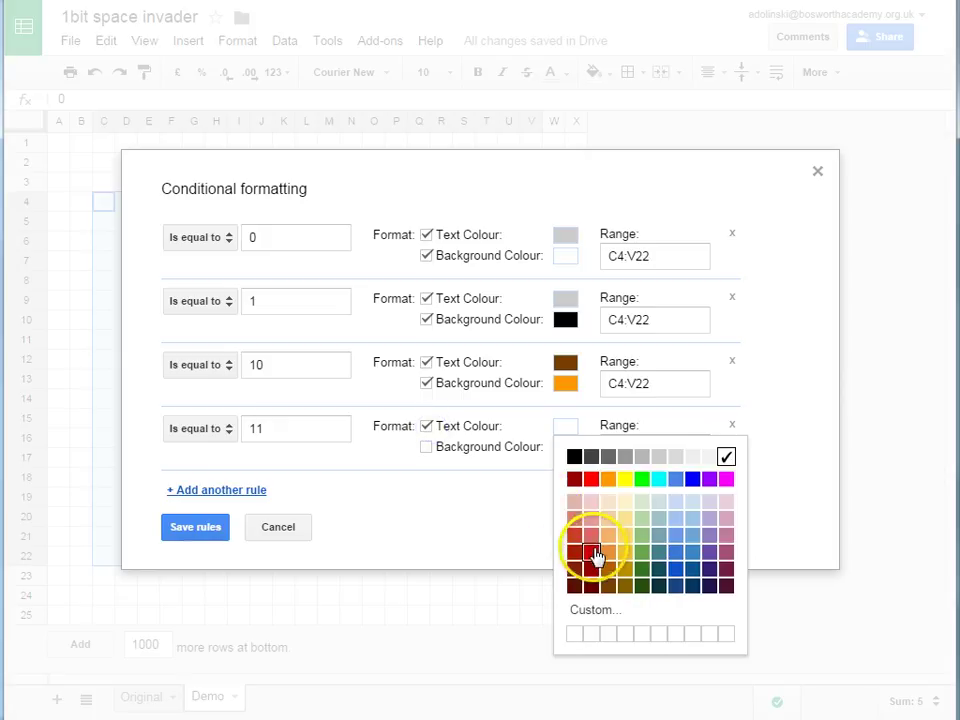
pyautogui.click(591, 585)
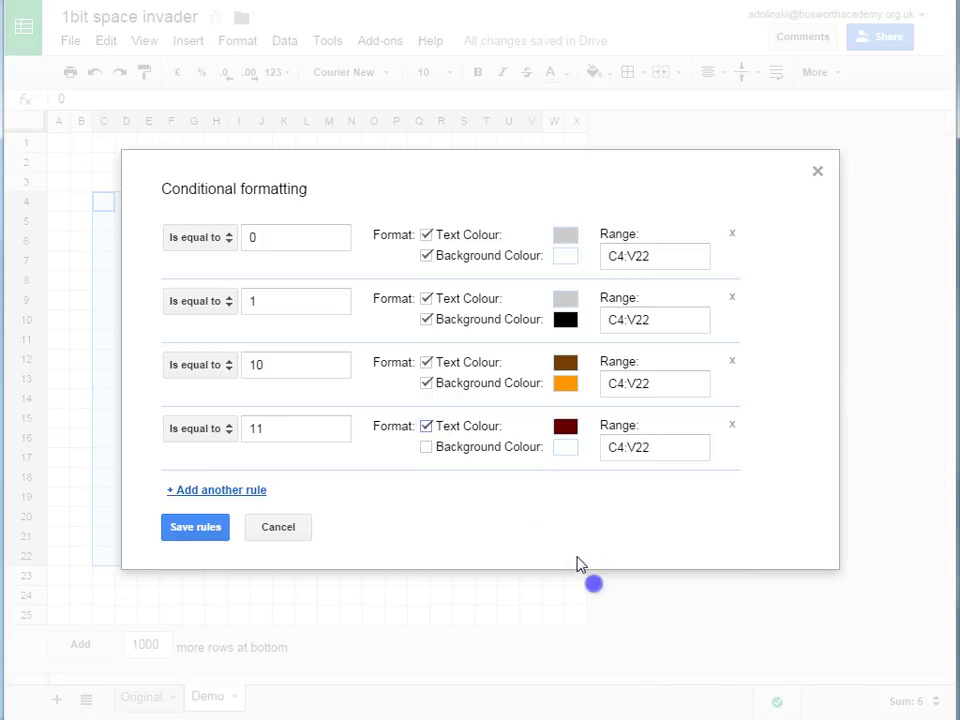
pyautogui.click(566, 449)
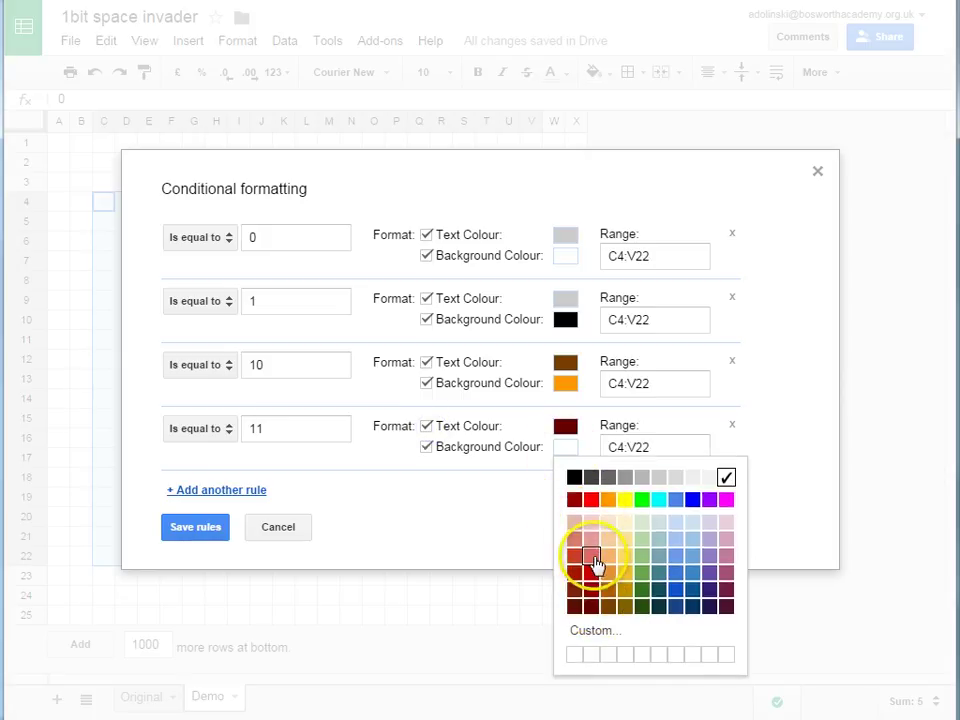
pyautogui.click(592, 500)
pyautogui.click(207, 531)
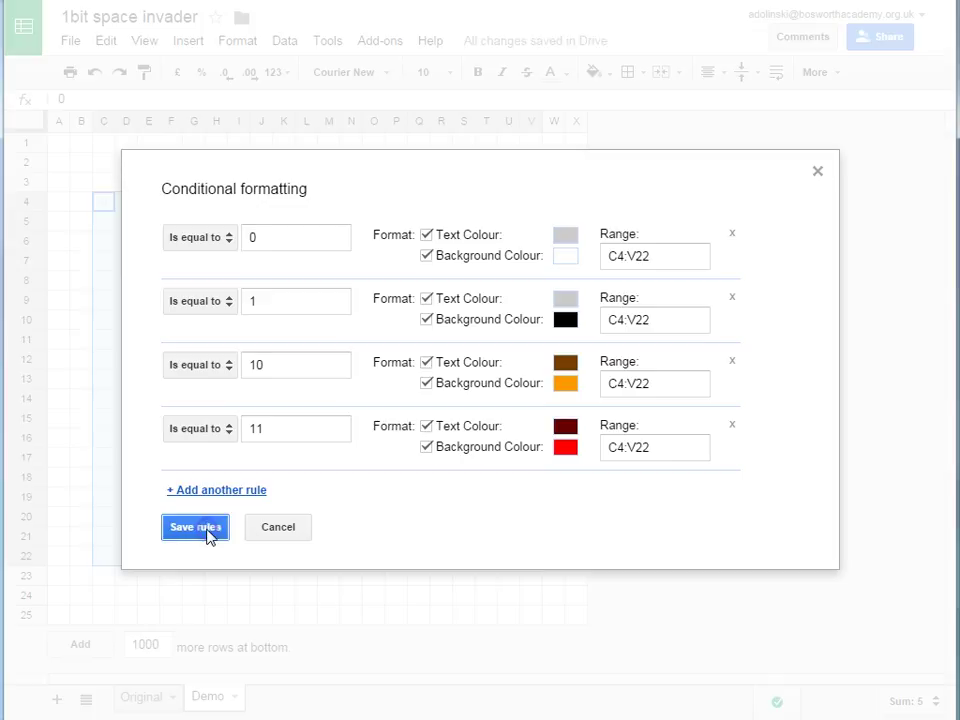
# Enter 11 in cell H7 and 10 in cell I7 of the Demo grid
pyautogui.click(212, 372)
pyautogui.click(216, 264)
pyautogui.write('11')
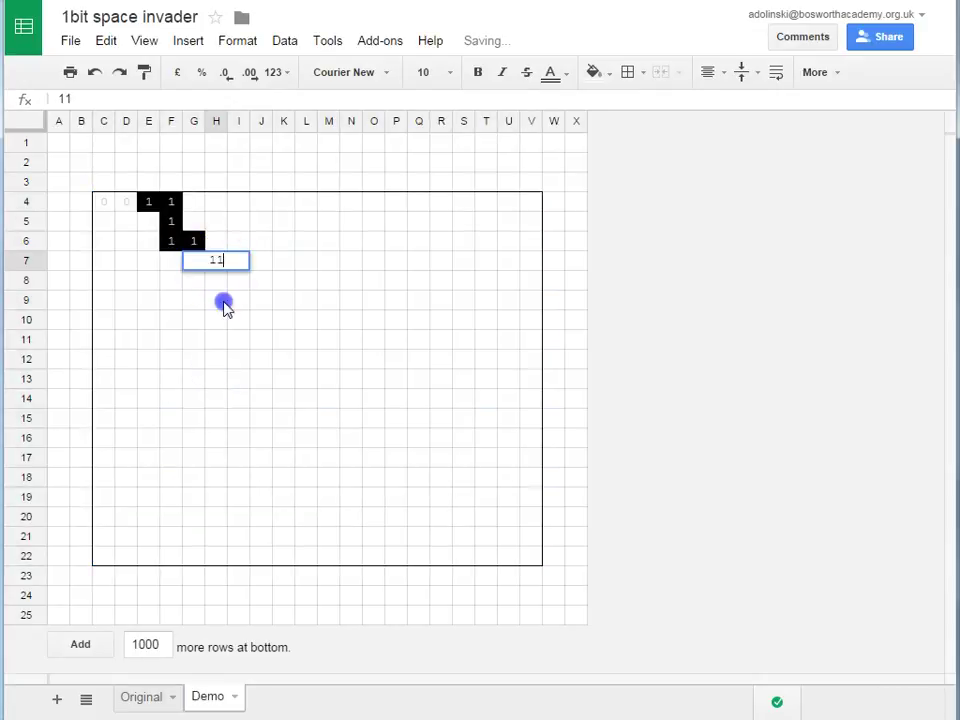
pyautogui.click(224, 306)
pyautogui.click(238, 263)
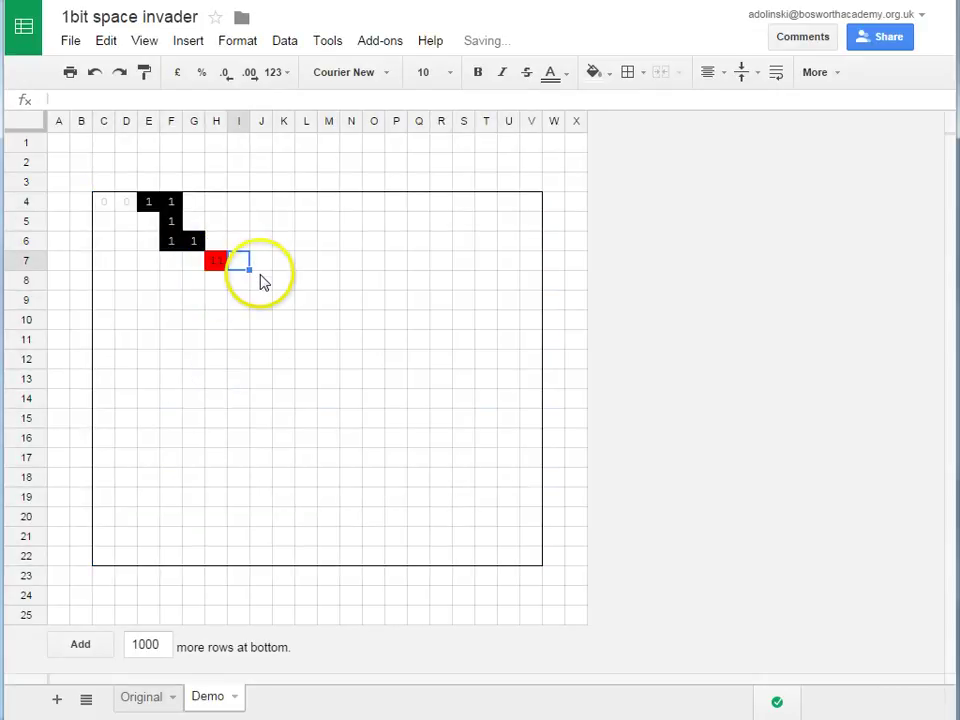
pyautogui.write('10')
pyautogui.press('Return')
pyautogui.click(266, 339)
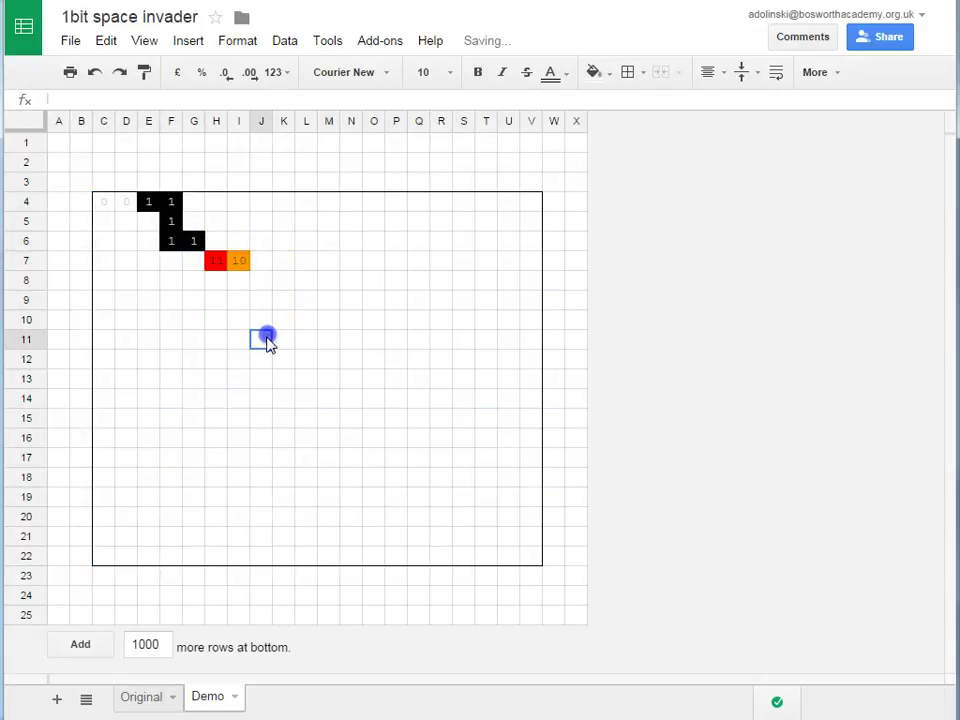